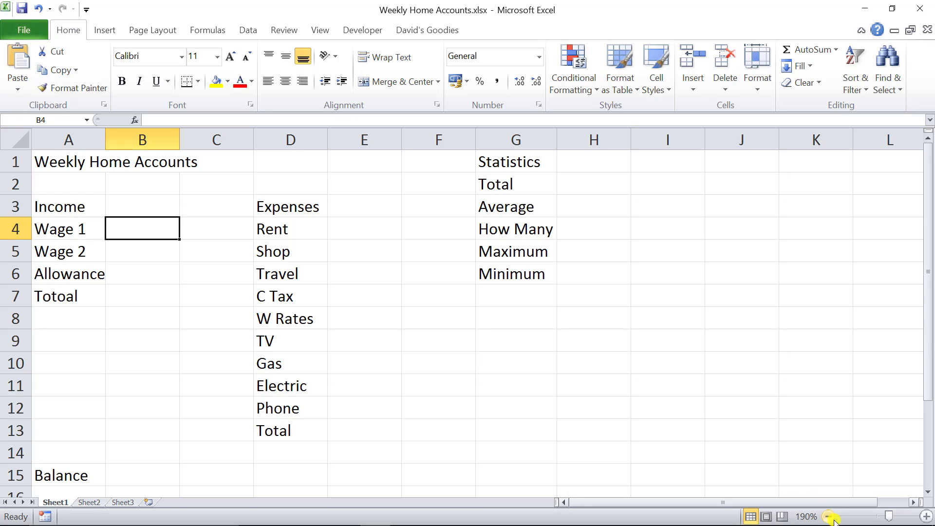
Correct the misspelled label below Allowance in cell A7 to "Total".
click(828, 517)
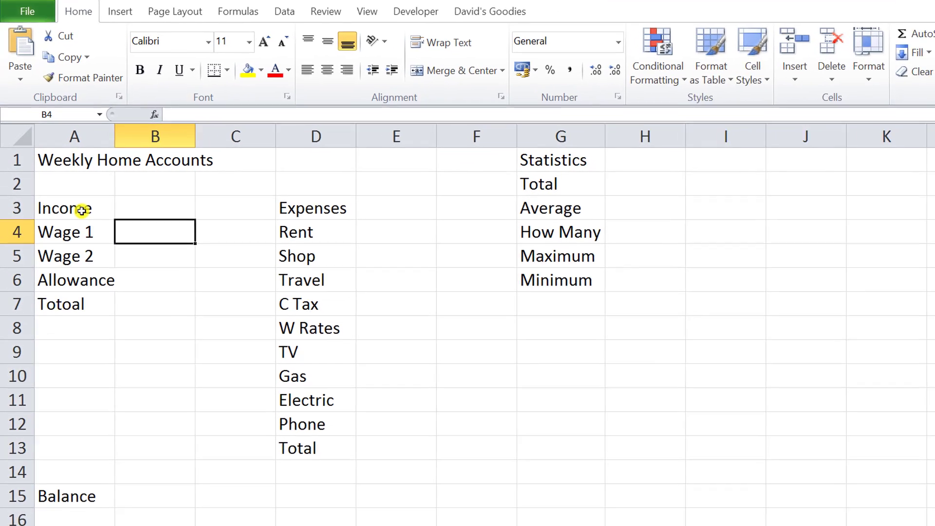
click(93, 308)
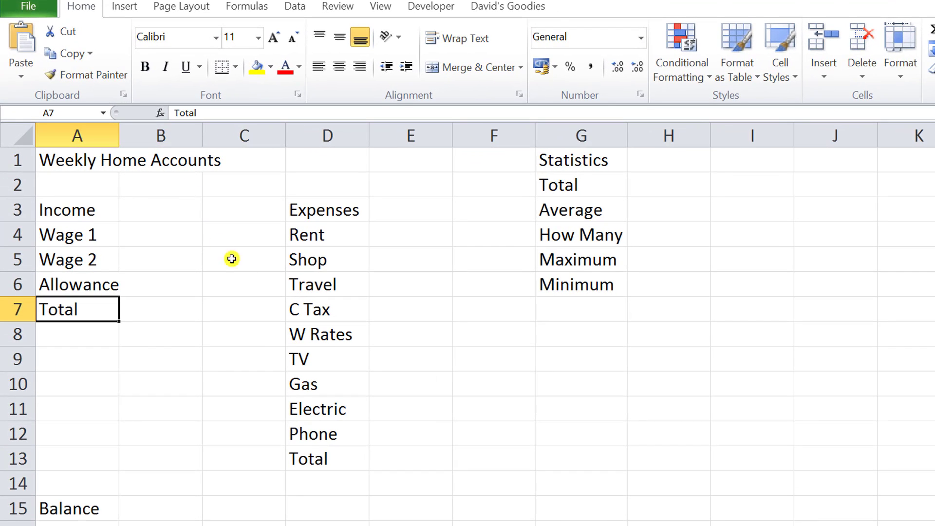
click(160, 234)
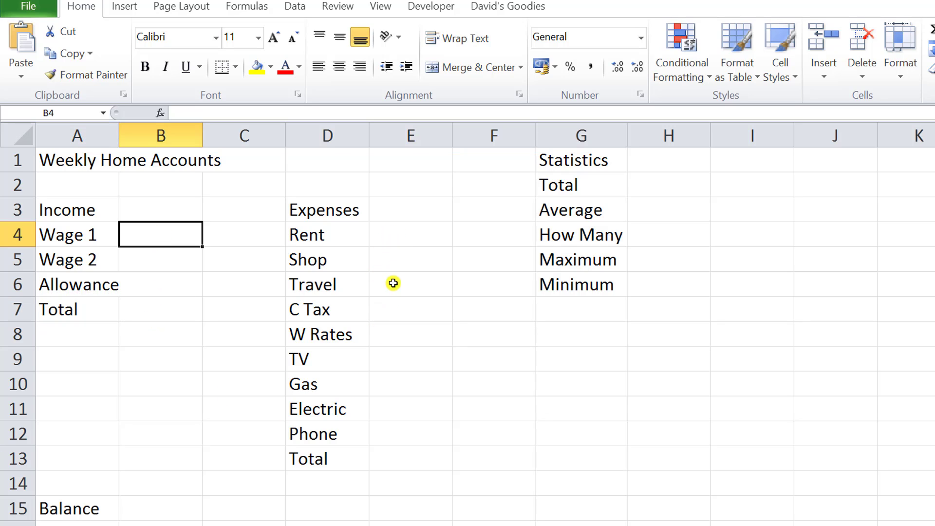
click(400, 233)
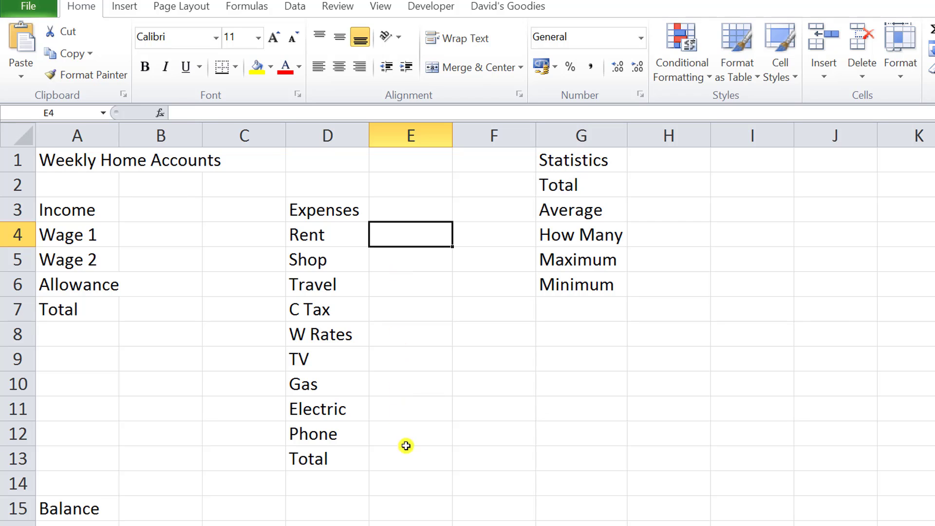
click(411, 463)
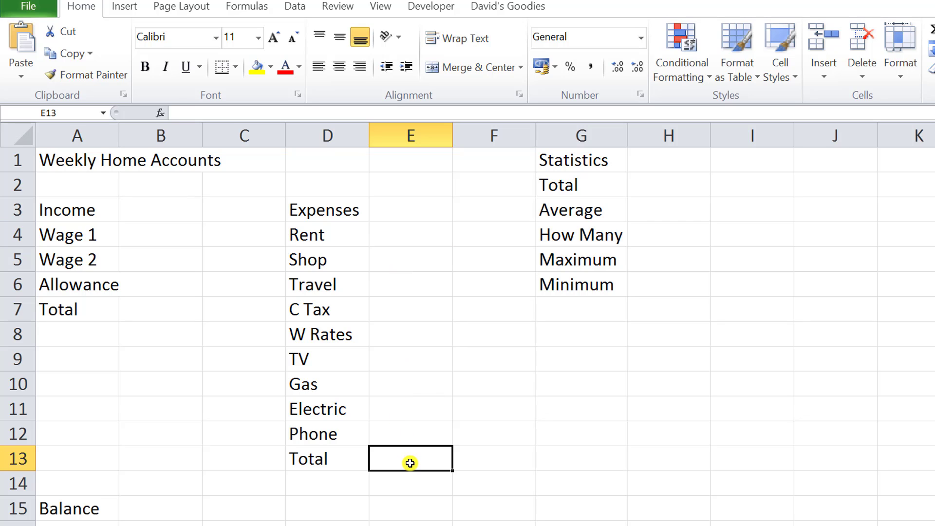
click(173, 511)
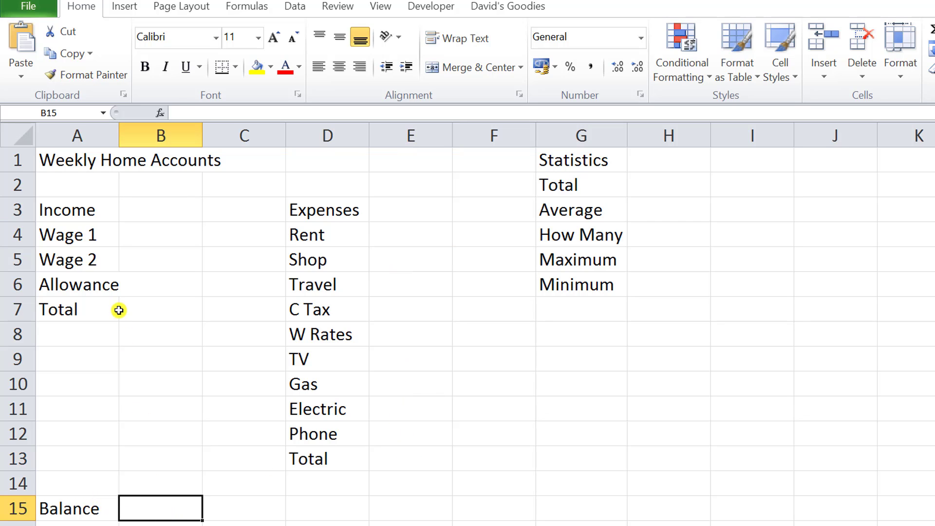
Widen column A just enough for the "Allowance" label to fit, leaving the title in A1 overflowing into the next columns.
click(105, 286)
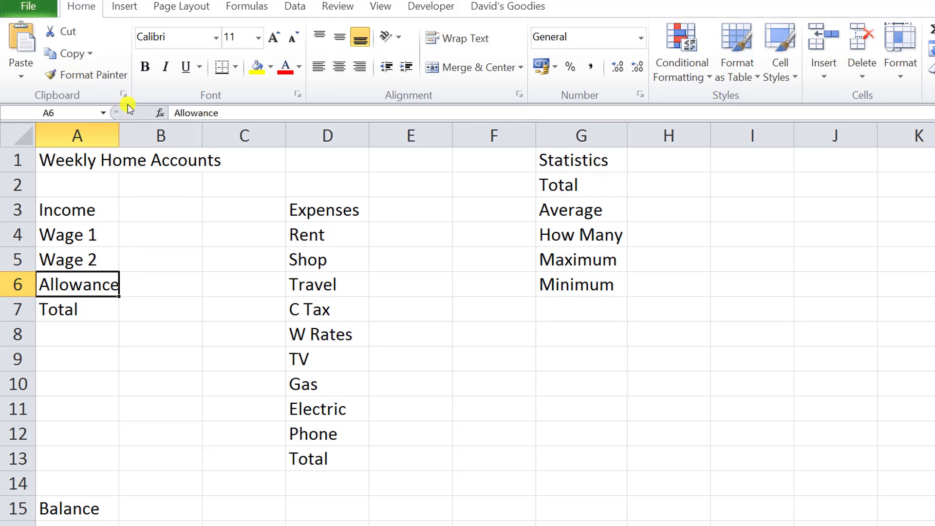
double_click(120, 138)
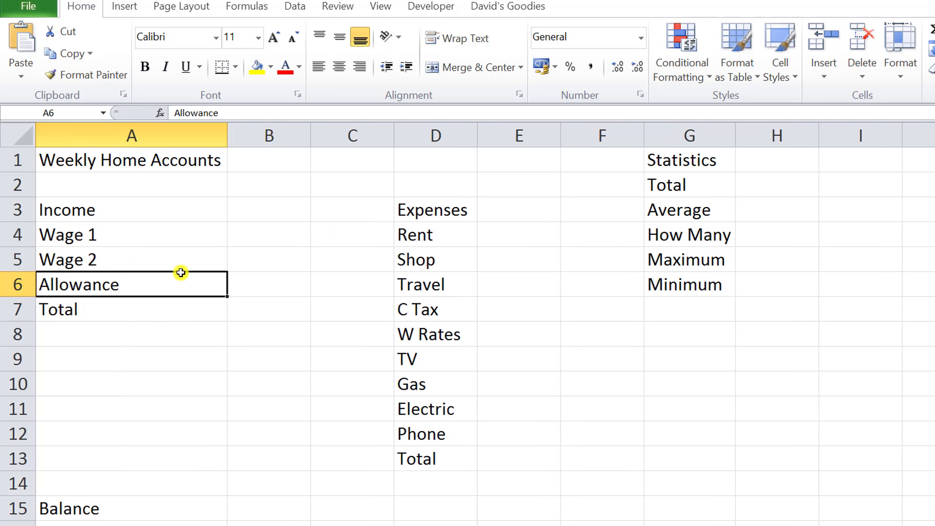
drag(232, 135, 121, 157)
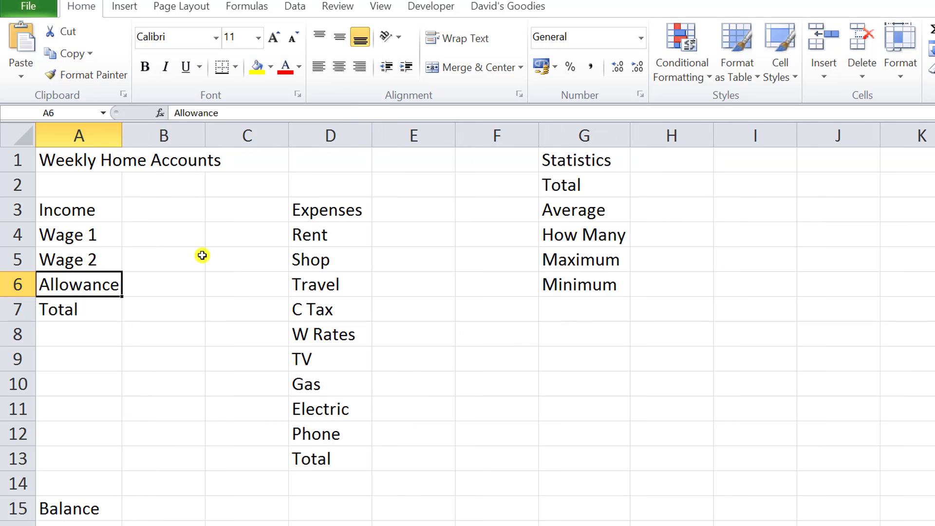
Enter the income amounts in B4:B6: 350 for Wage 1, 250 for Wage 2 and 50 for Allowance.
click(179, 239)
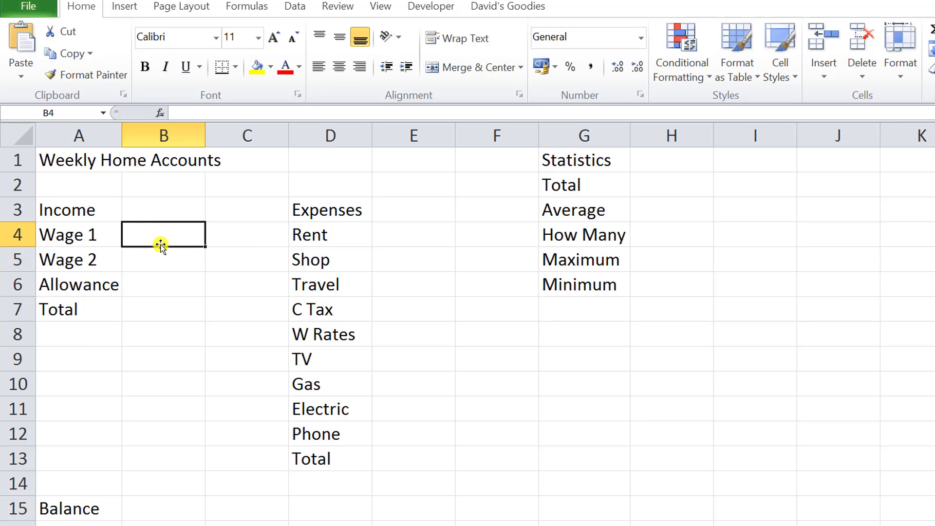
text(350)
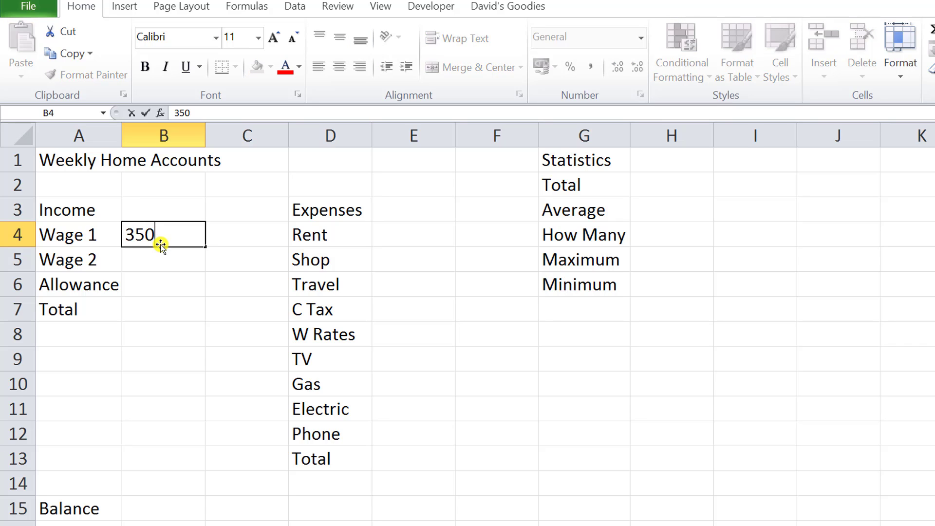
text(.00)
key(Return)
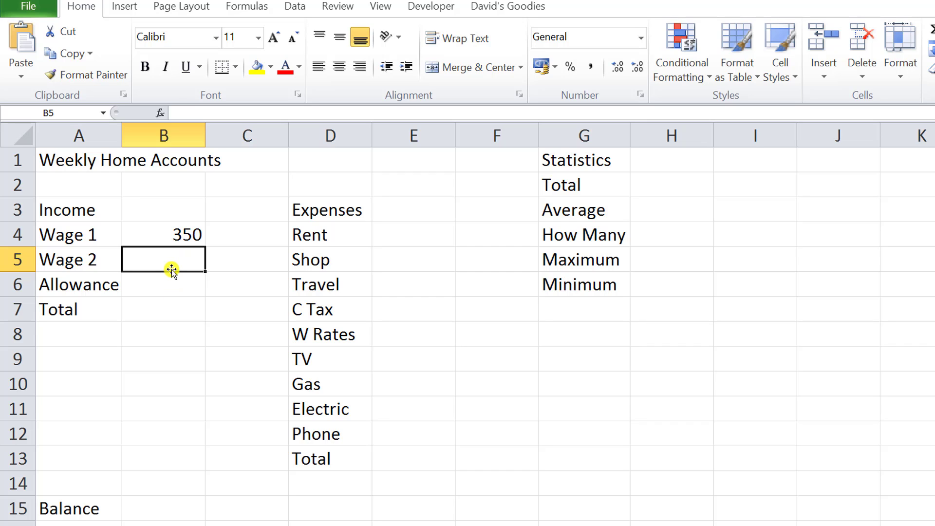
text(250.)
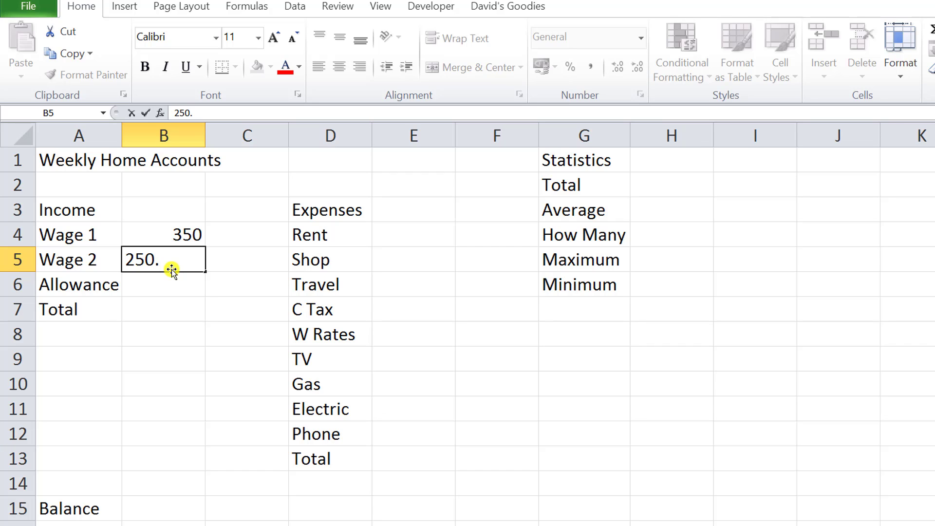
key(Return)
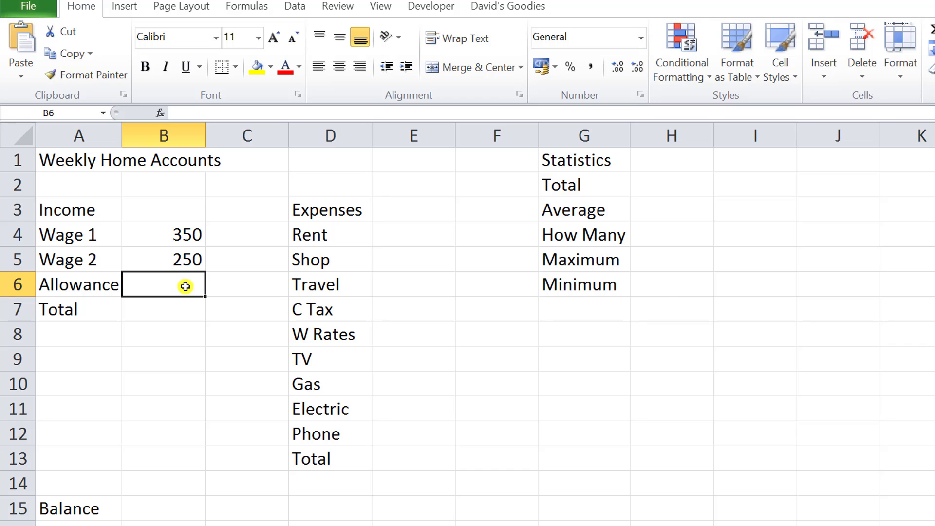
text(50)
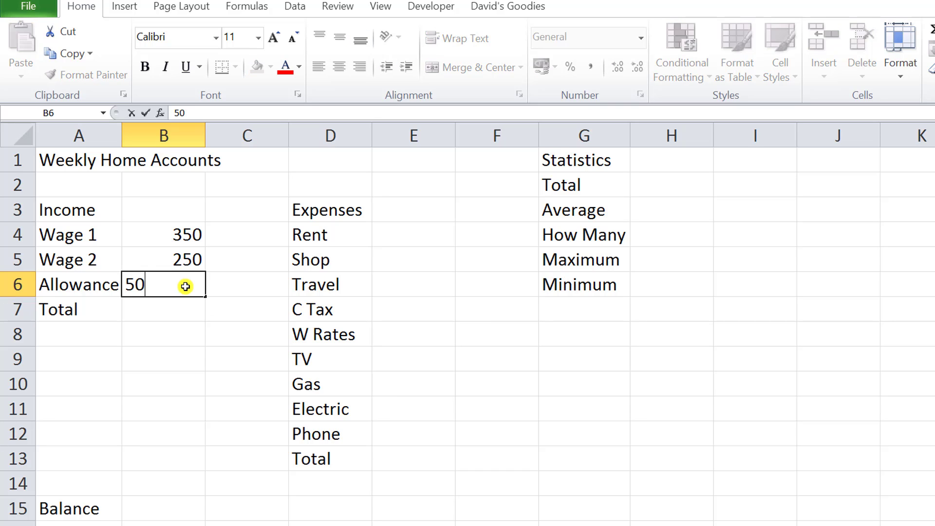
key(Return)
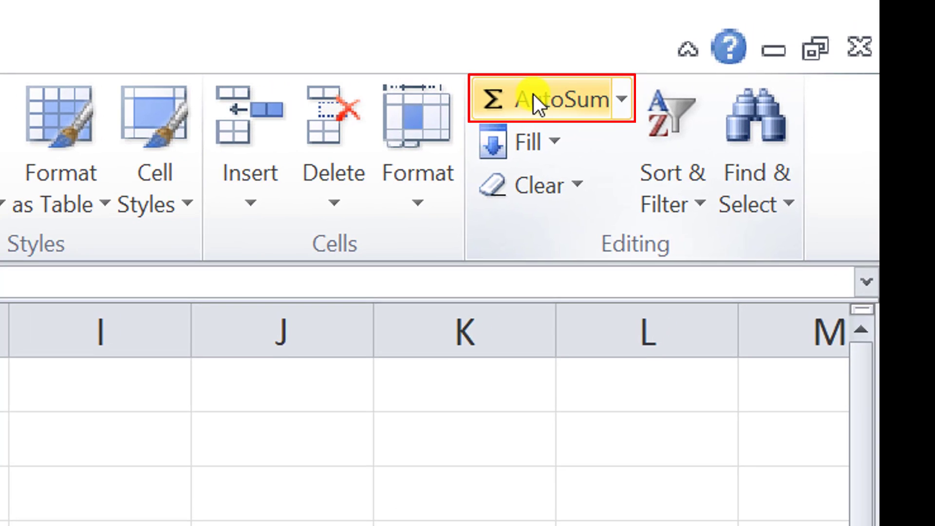
Total the income in B7 with an AutoSum of B4:B6.
click(626, 100)
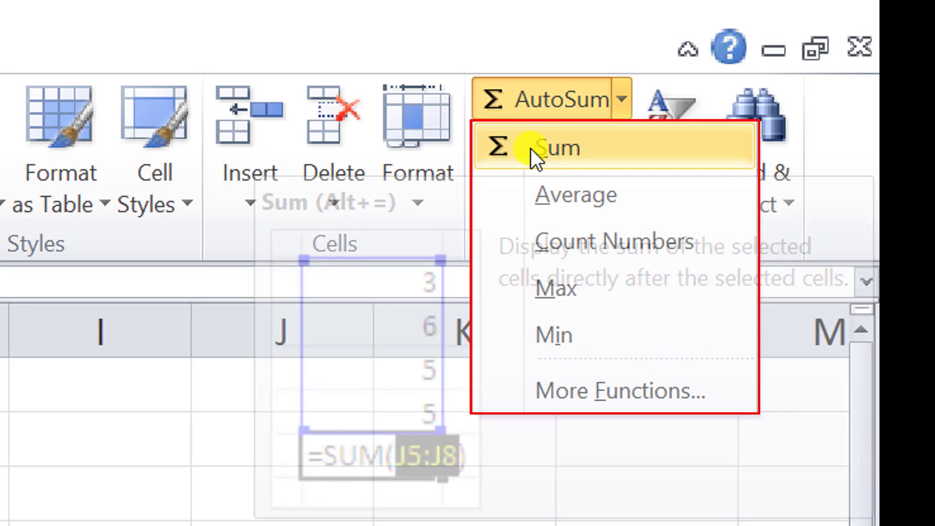
click(563, 148)
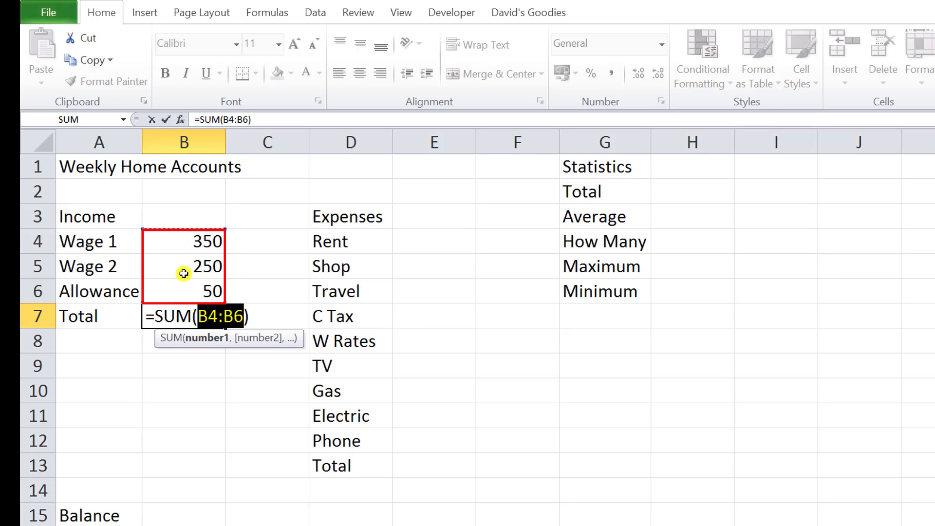
click(166, 120)
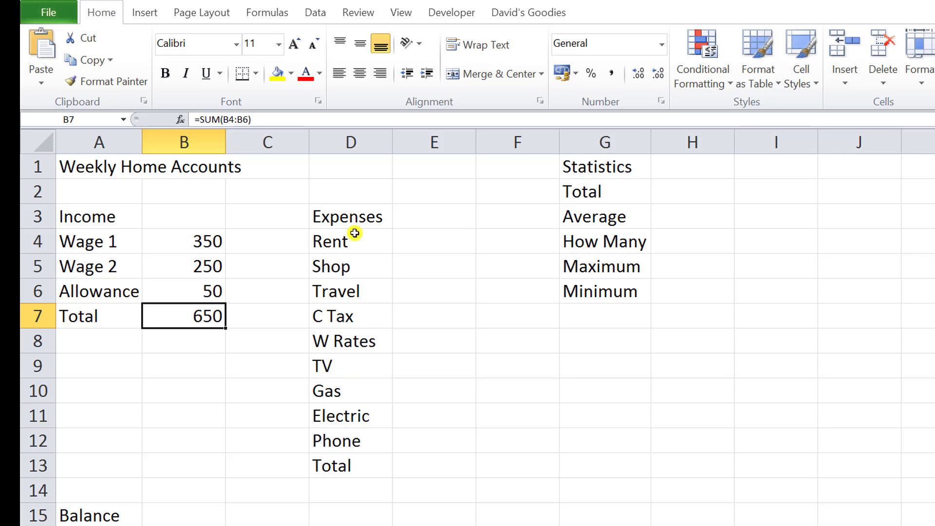
Enter the first four expenses in E4:E7: Rent 105, Shop 150, Travel 75 and C Tax 35.
click(423, 246)
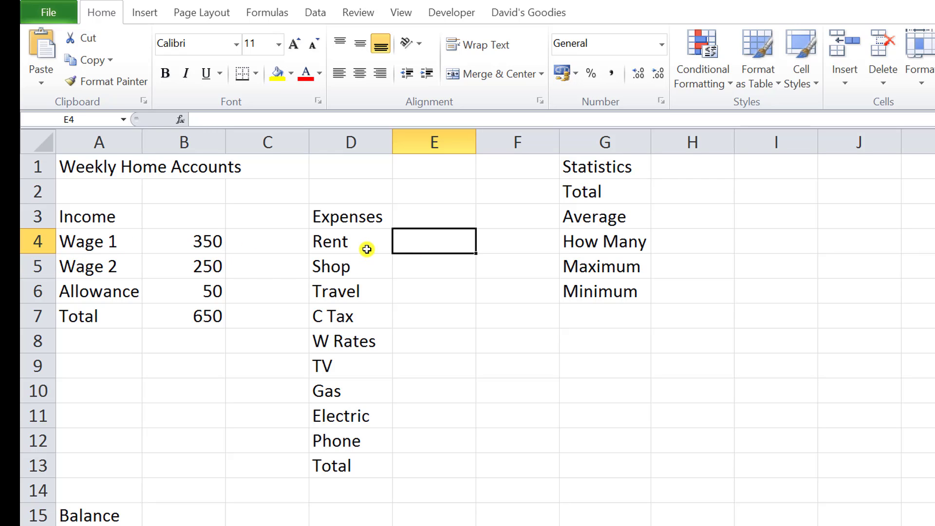
text(105)
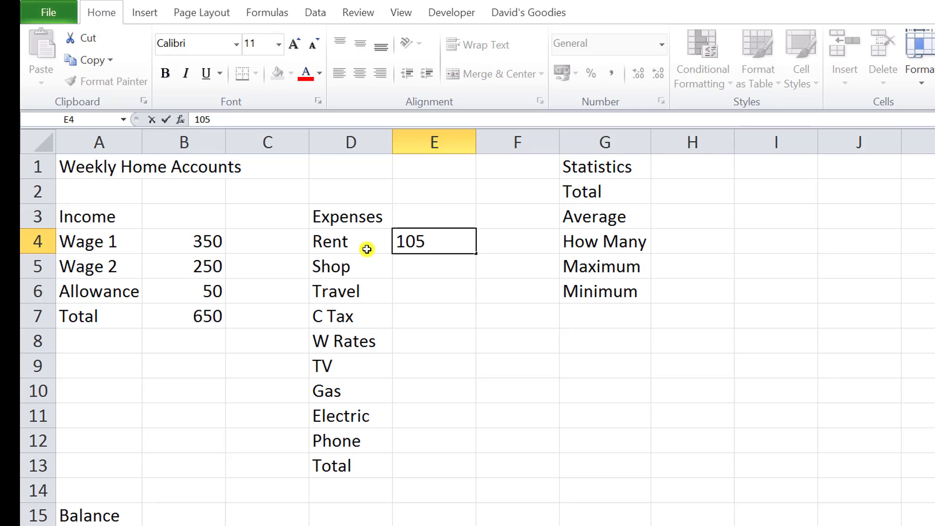
key(Return)
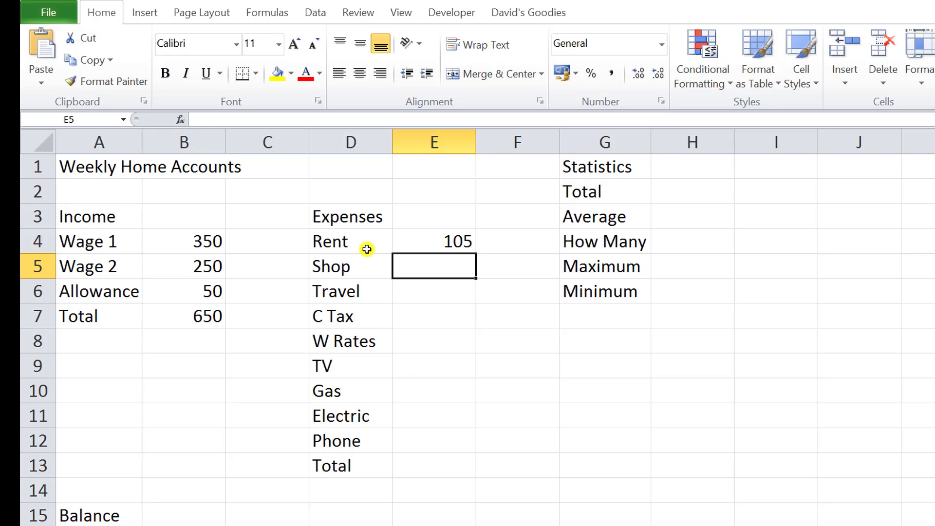
text(150)
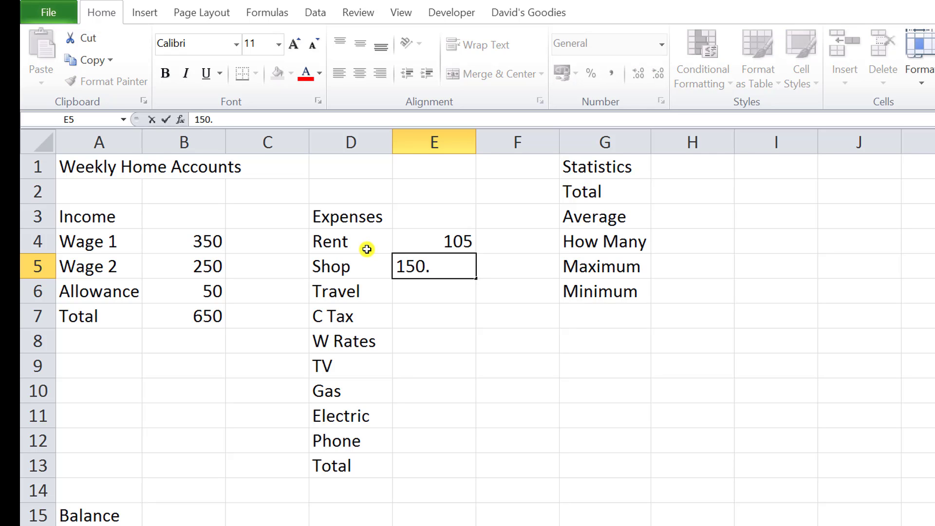
text(.)
key(Return)
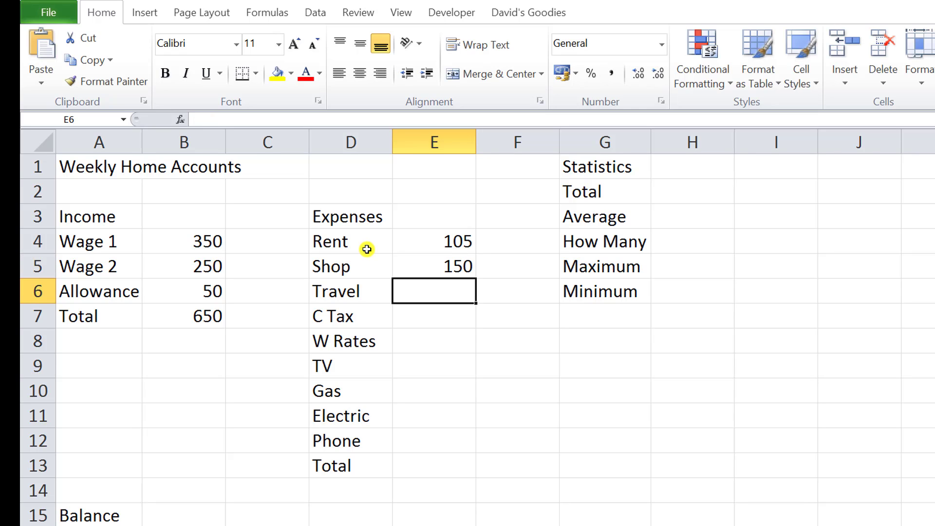
text(75)
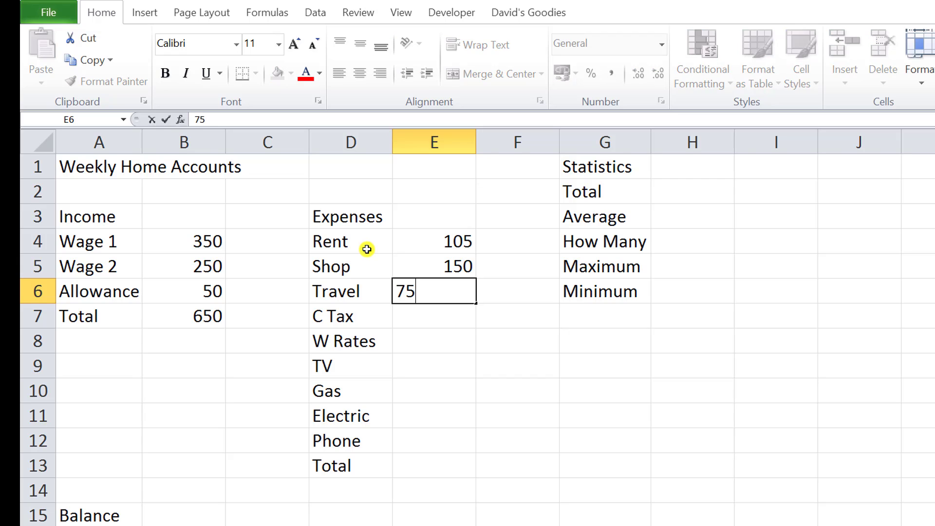
key(Return)
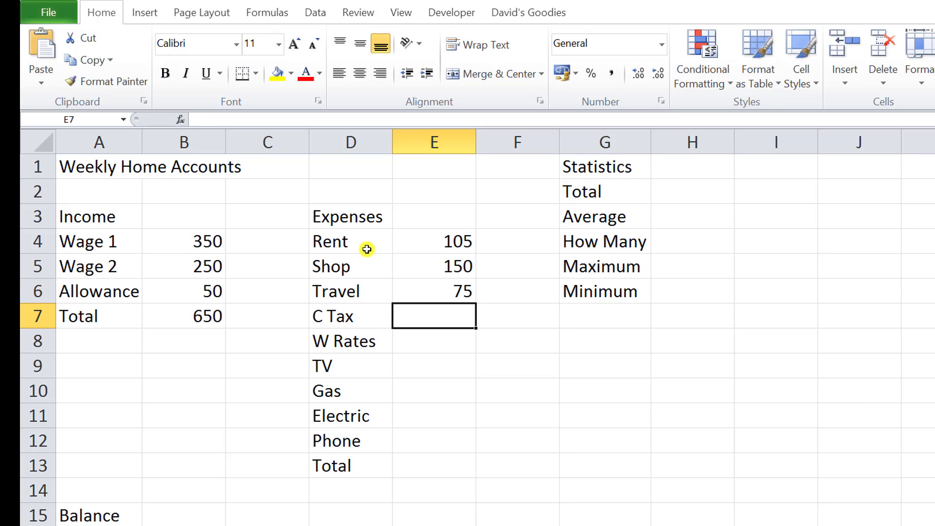
text(35)
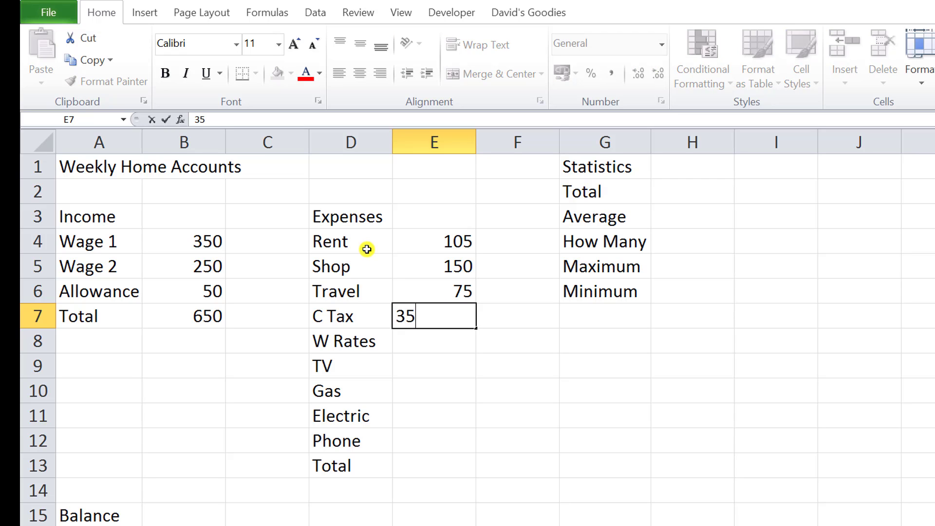
key(Return)
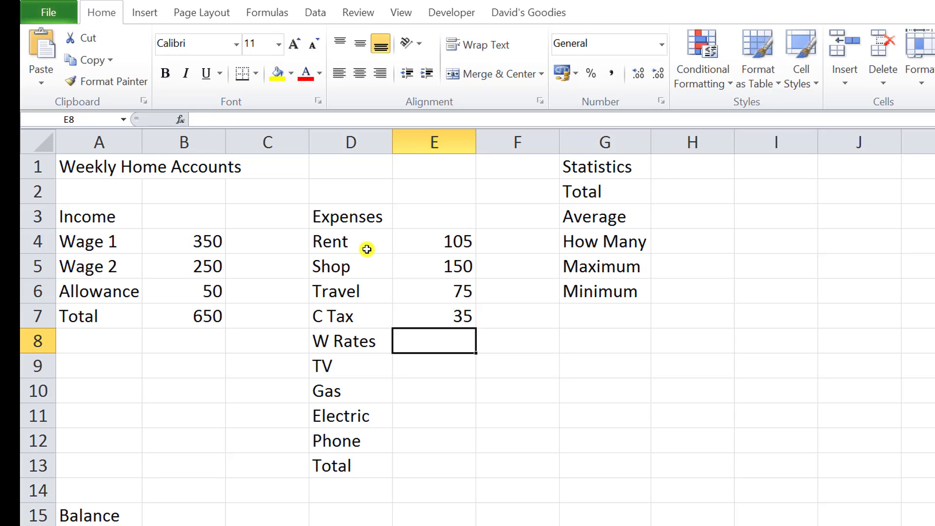
Enter the expenses in E8:E11: W Rates 7.50, TV 12.5, Gas 20 and Electric 25.
text(7.50)
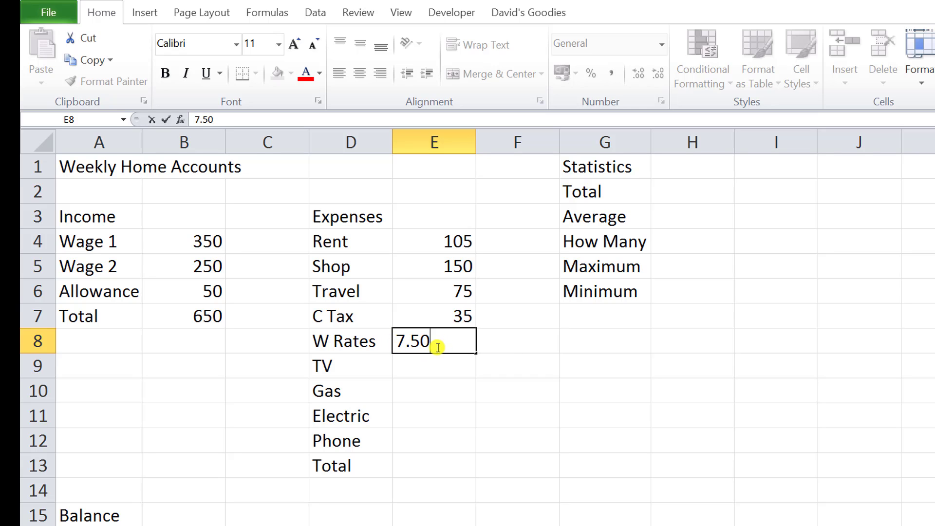
key(Return)
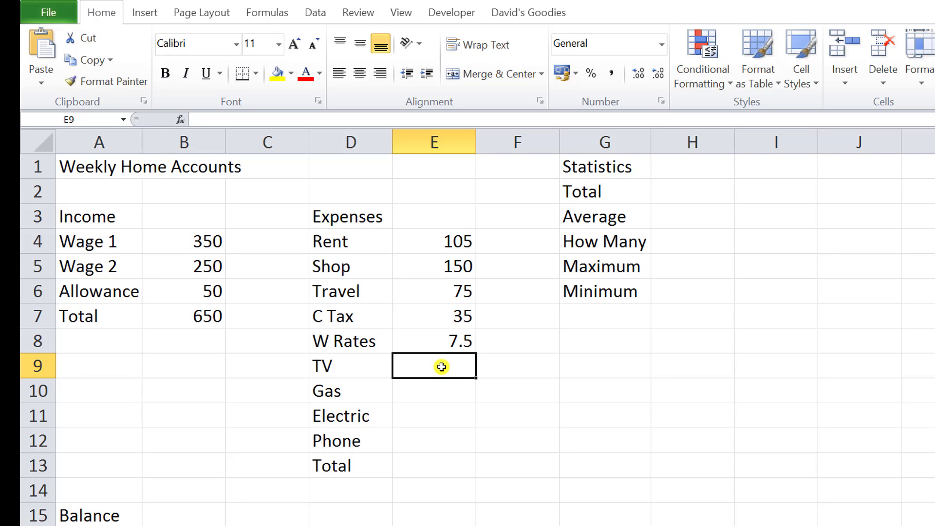
text(12.5)
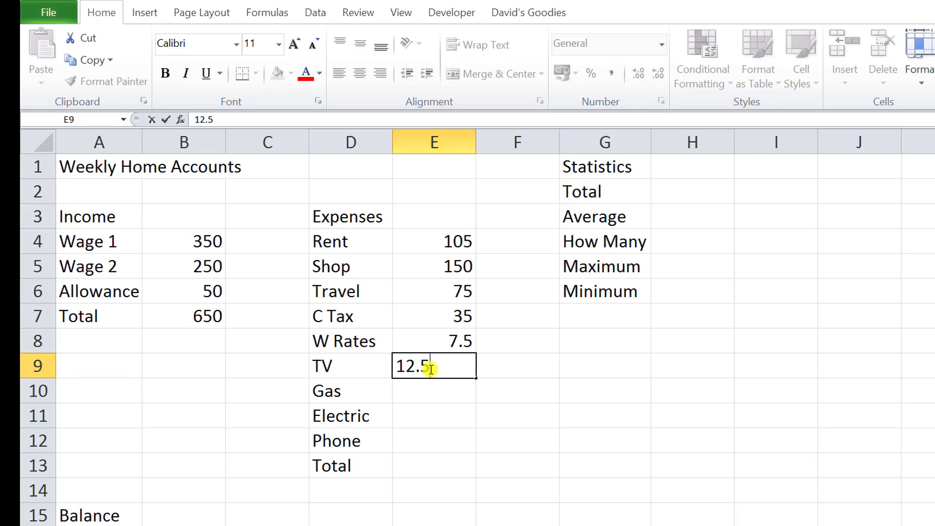
key(Return)
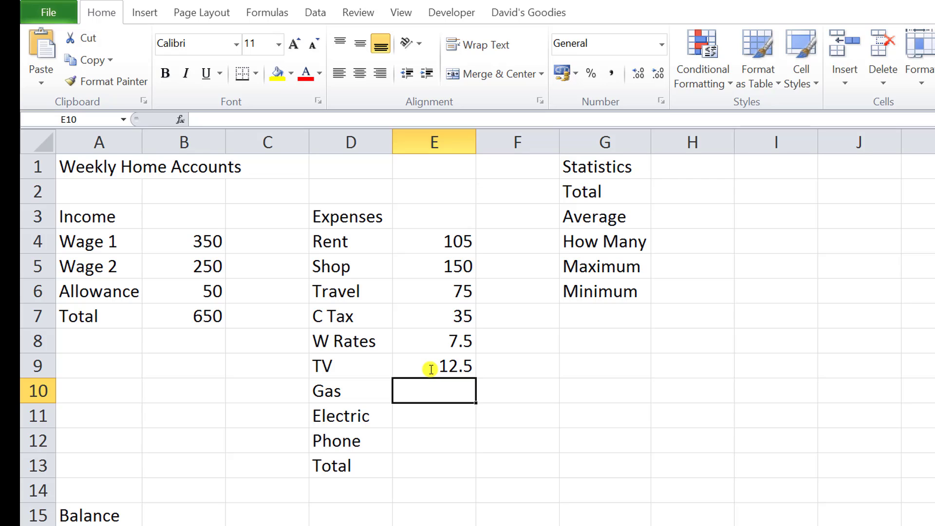
text(20)
key(Return)
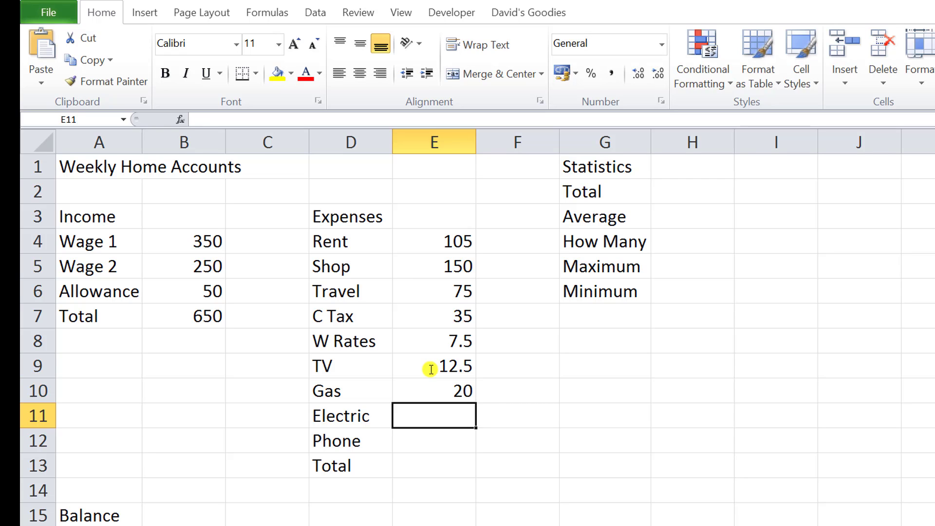
text(25)
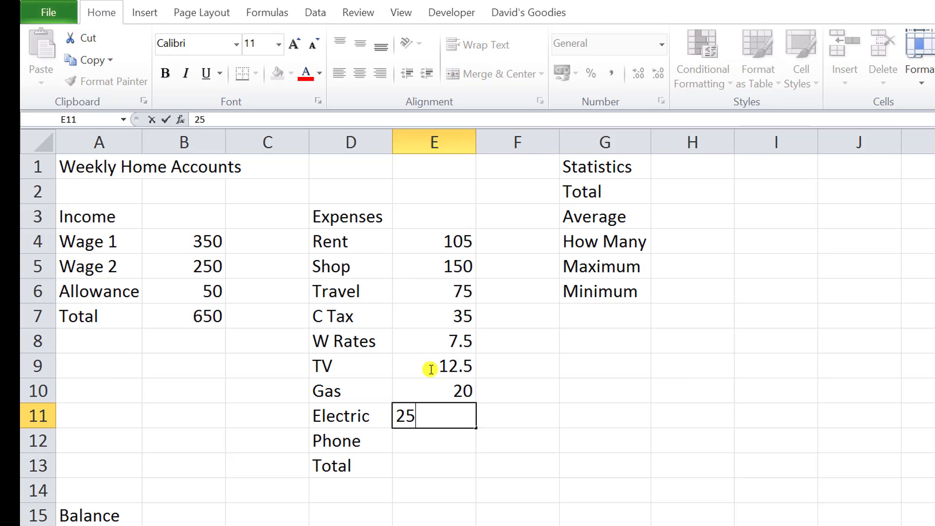
key(Return)
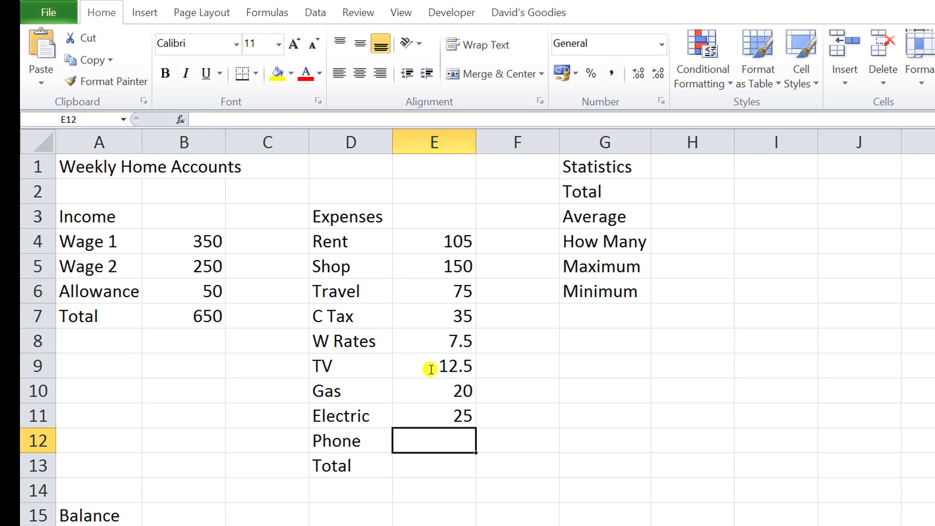
Enter 30 for Phone in E12 and total the expenses in E13 with an AutoSum of E4:E12.
text(30)
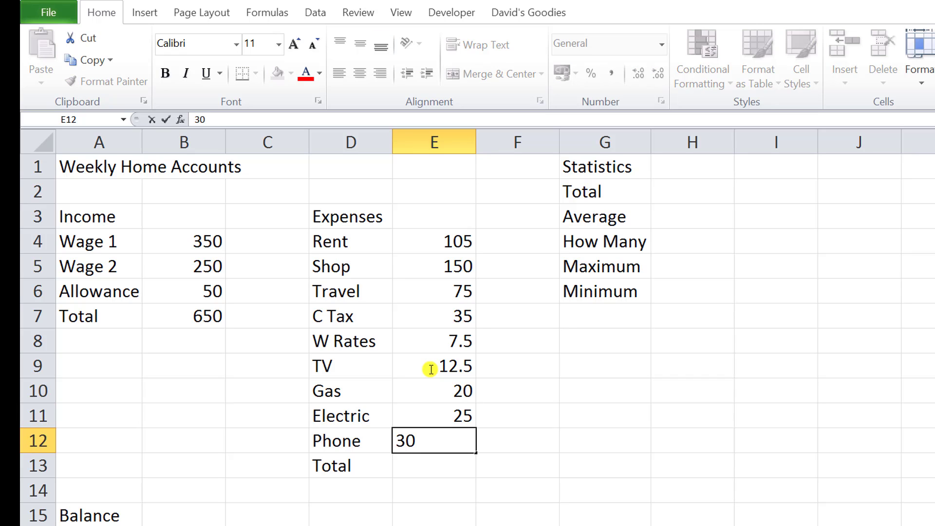
key(Return)
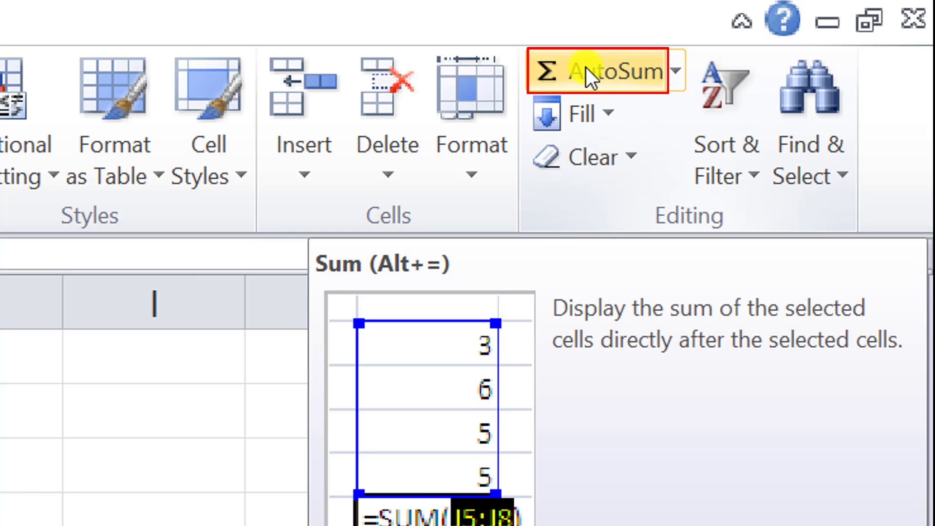
click(586, 67)
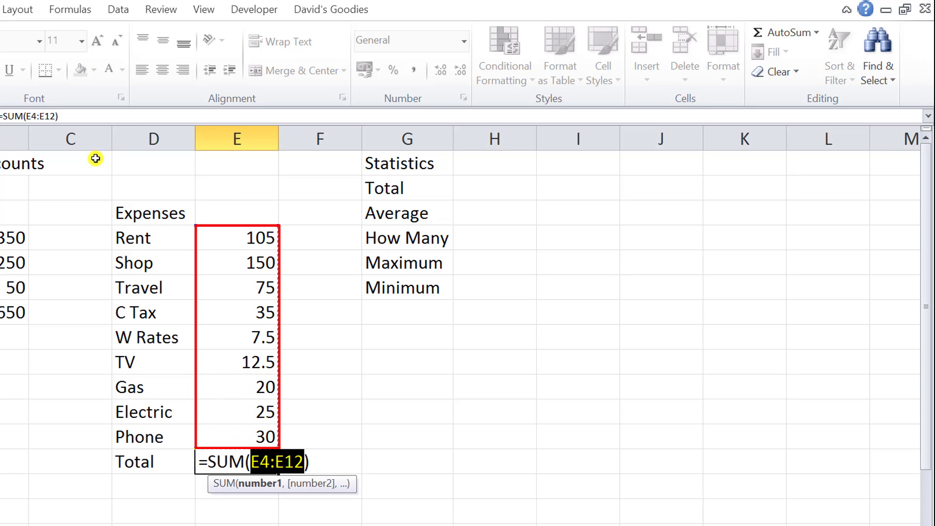
key(ctrl+Return)
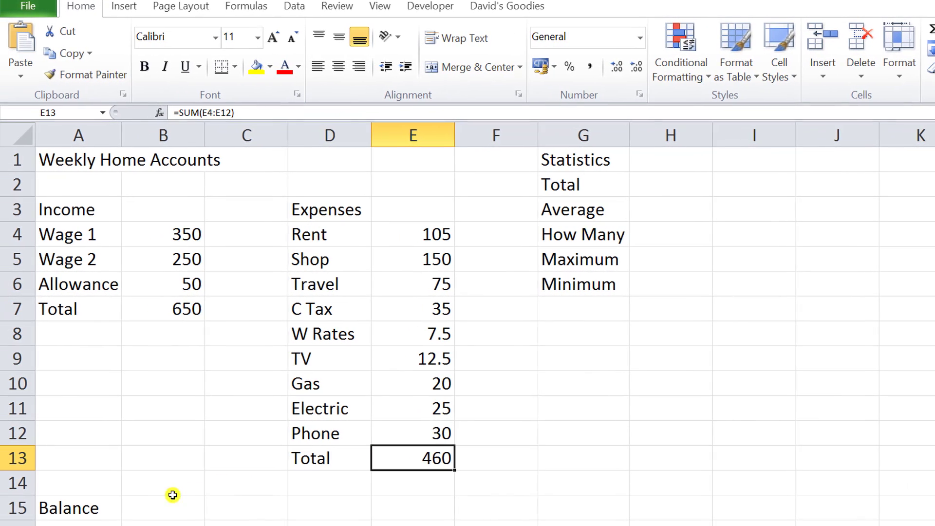
Calculate the Balance in B15 as total income minus total expenses with the formula =B7-E13.
click(174, 511)
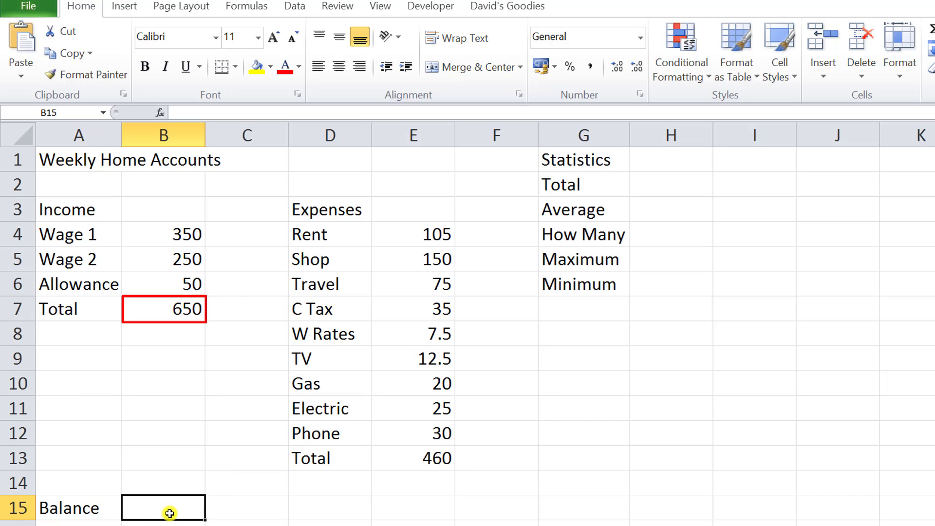
text(=)
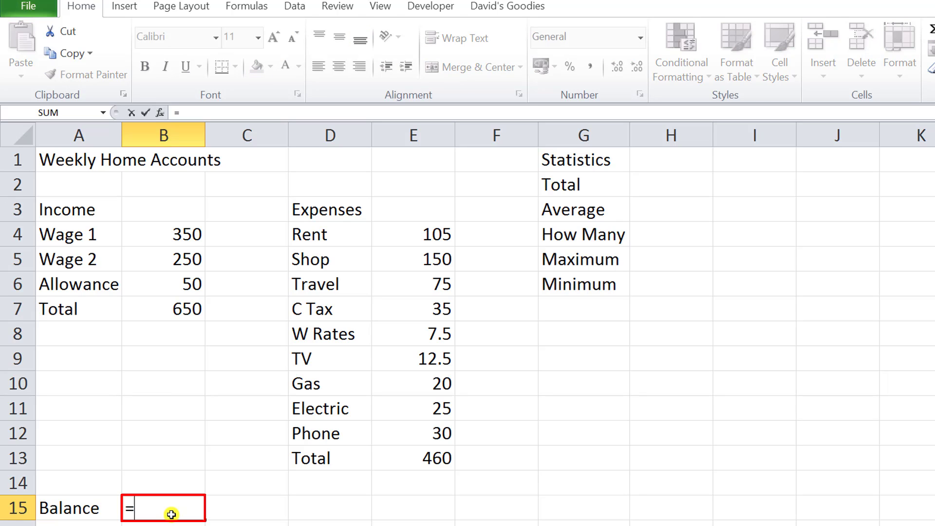
click(181, 310)
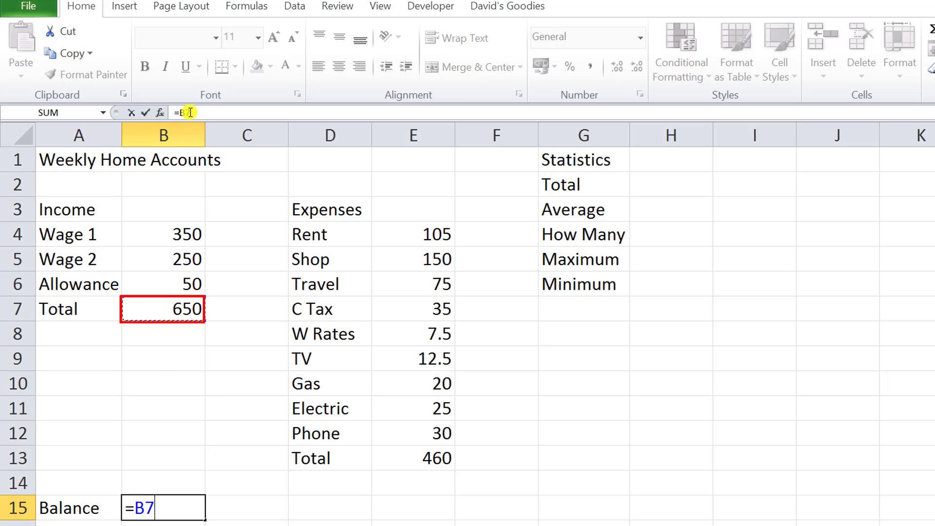
key(Return)
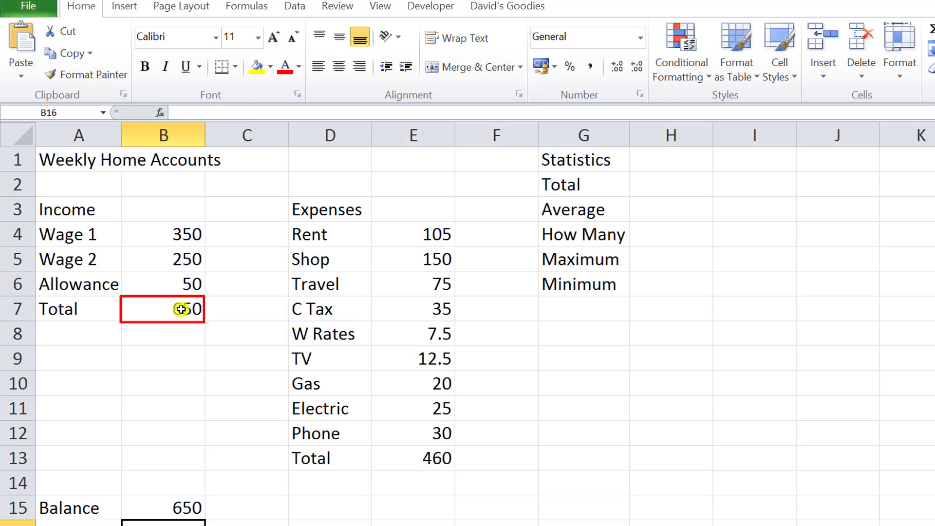
double_click(179, 509)
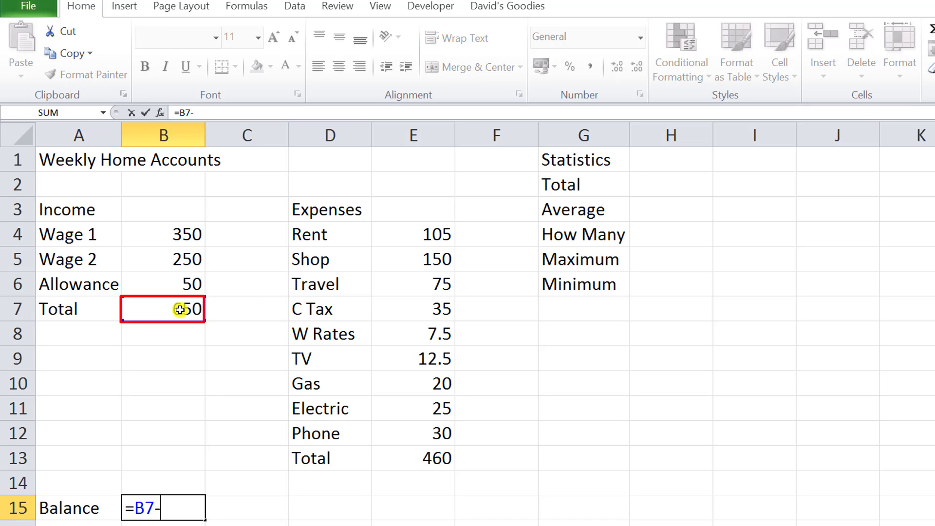
click(428, 458)
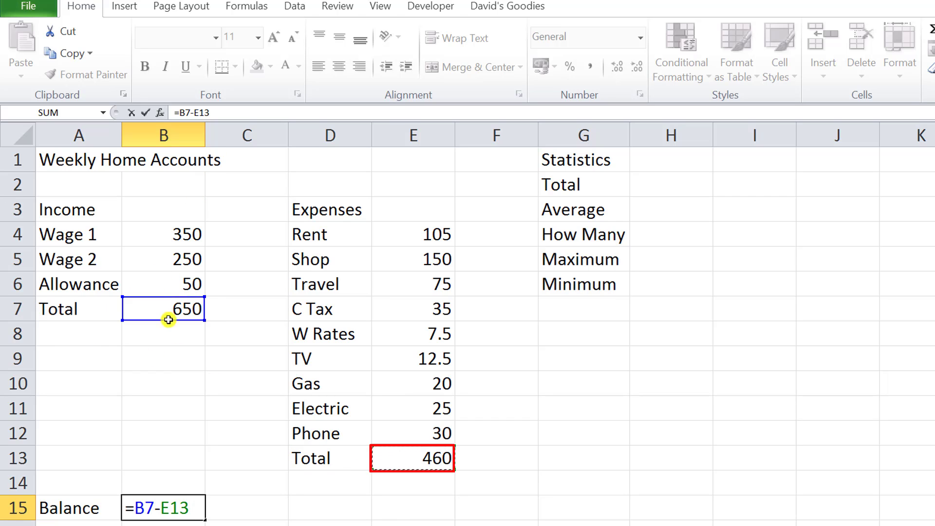
click(146, 113)
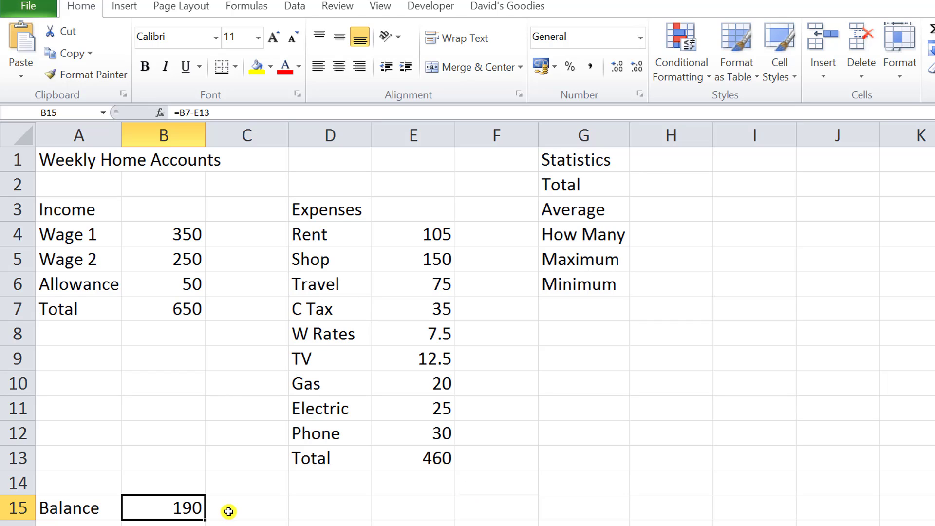
Make the Statistics heading in G1 bold and increase the font size of G1:H1 to 14.
click(591, 160)
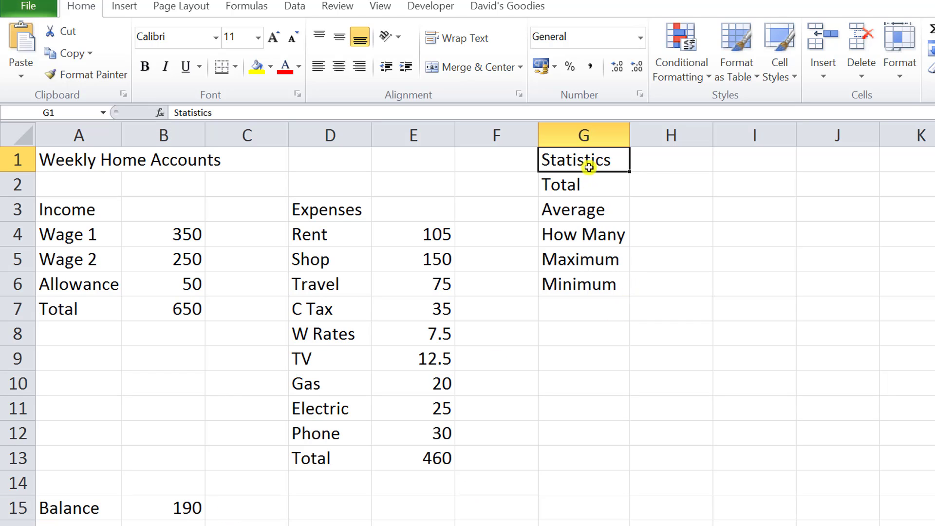
click(145, 67)
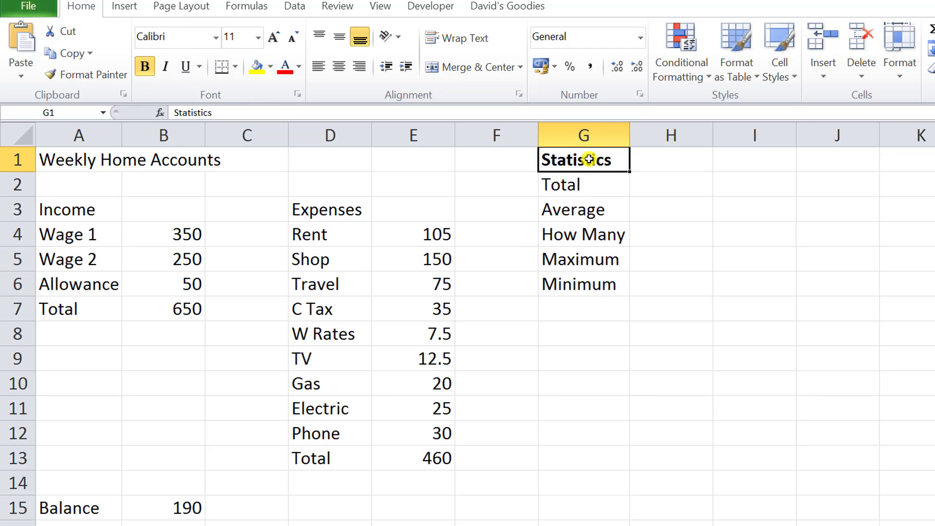
drag(590, 159, 634, 157)
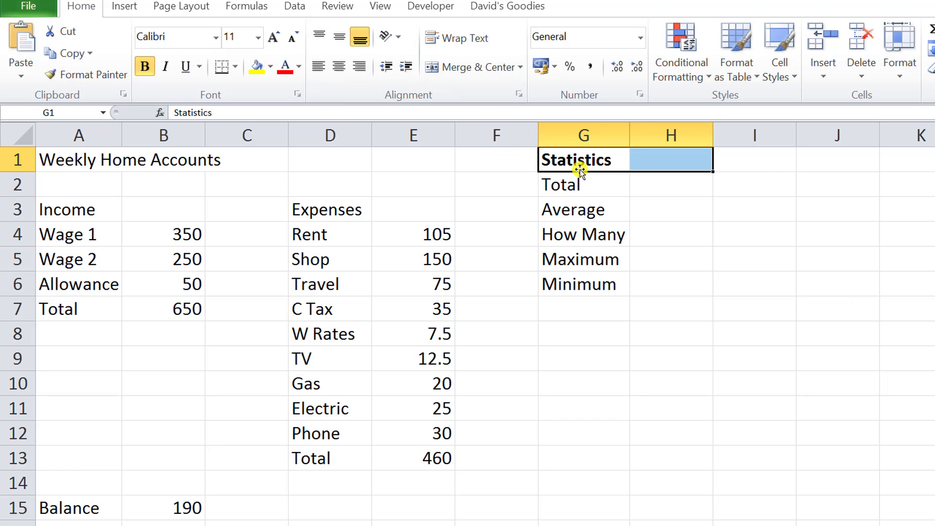
click(274, 38)
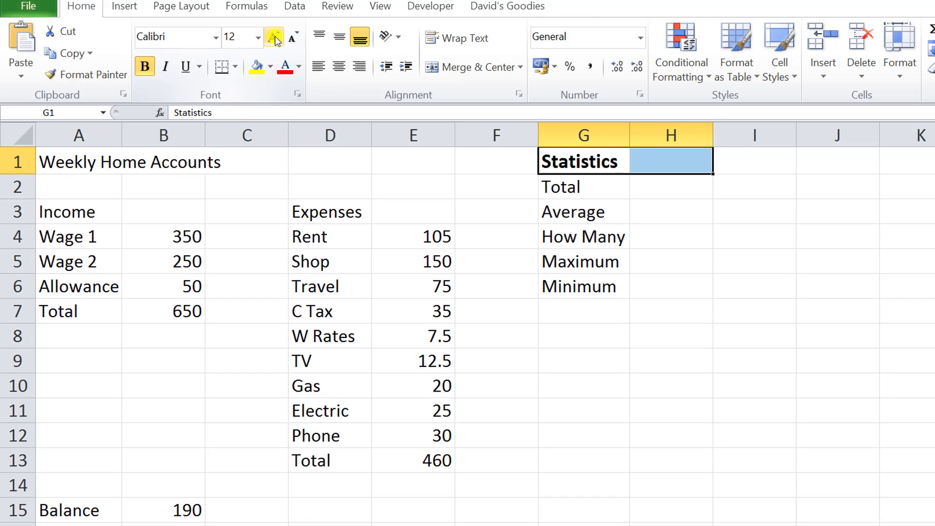
click(275, 38)
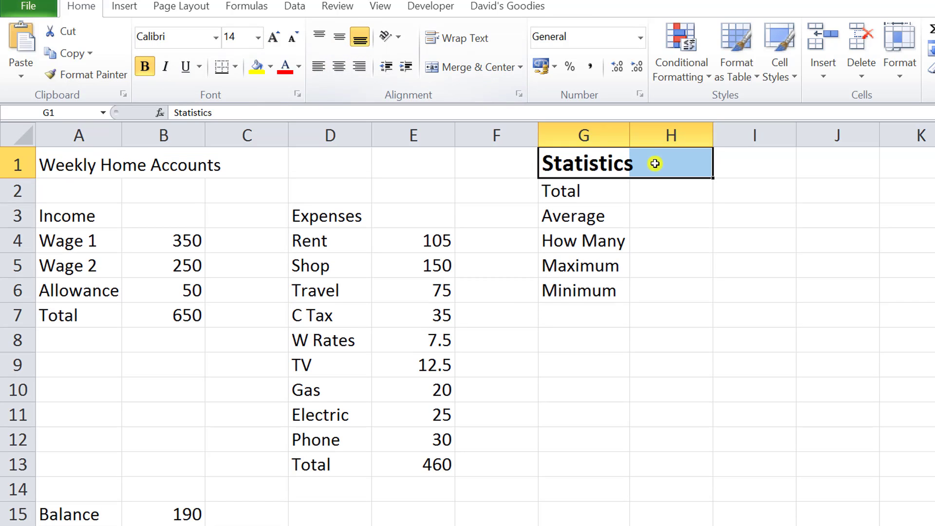
Calculate the statistics Total in H2 with the AutoSum Sum function over the expenses E4:E12.
click(664, 195)
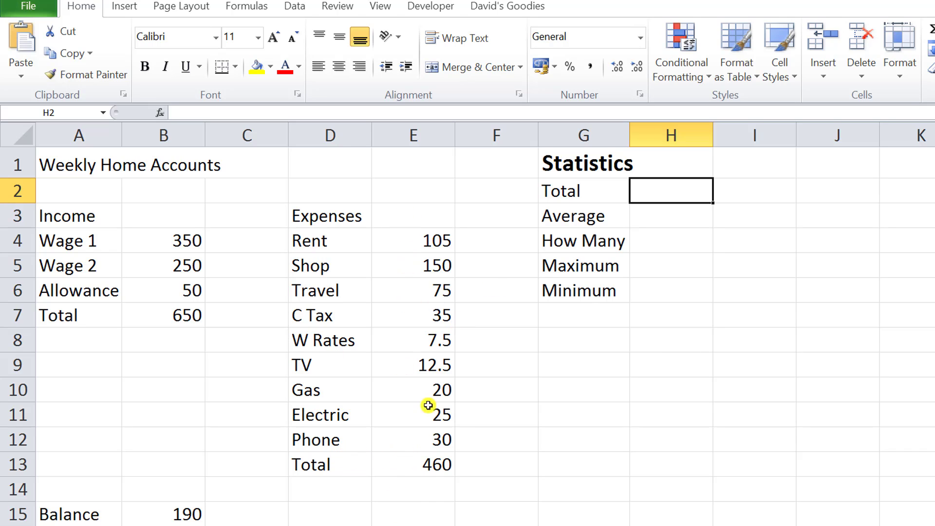
drag(429, 241, 425, 440)
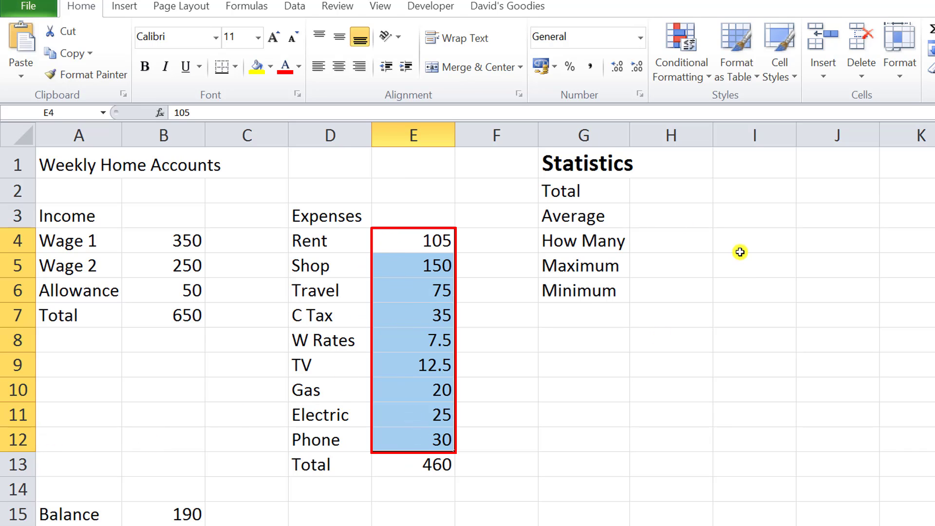
click(673, 190)
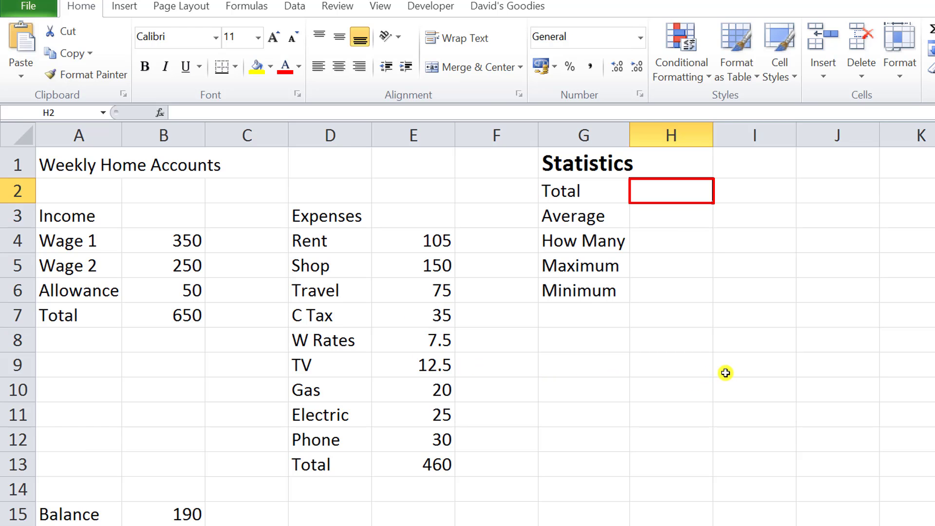
click(818, 36)
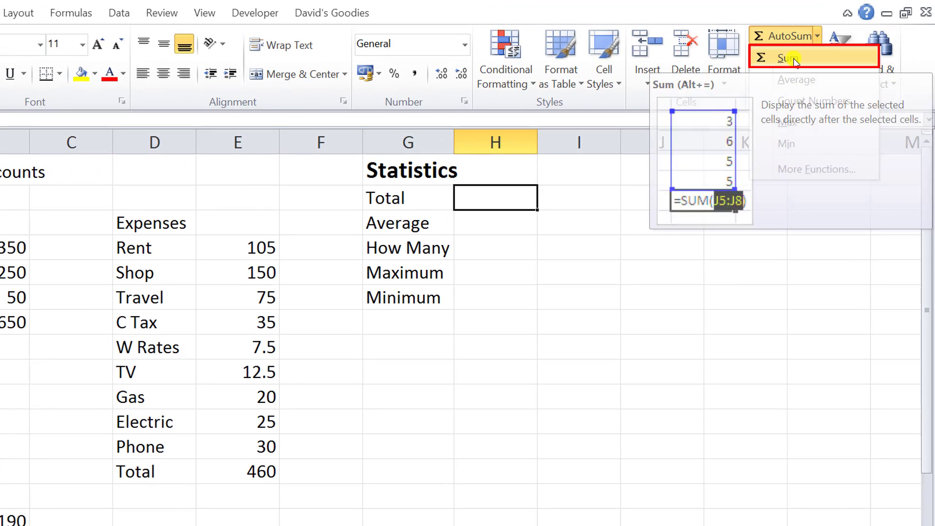
click(793, 58)
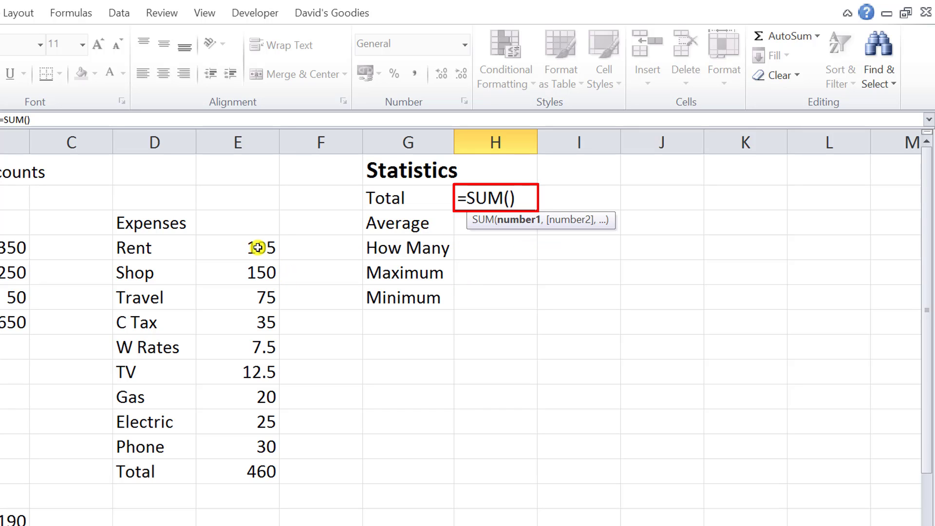
drag(258, 247, 267, 446)
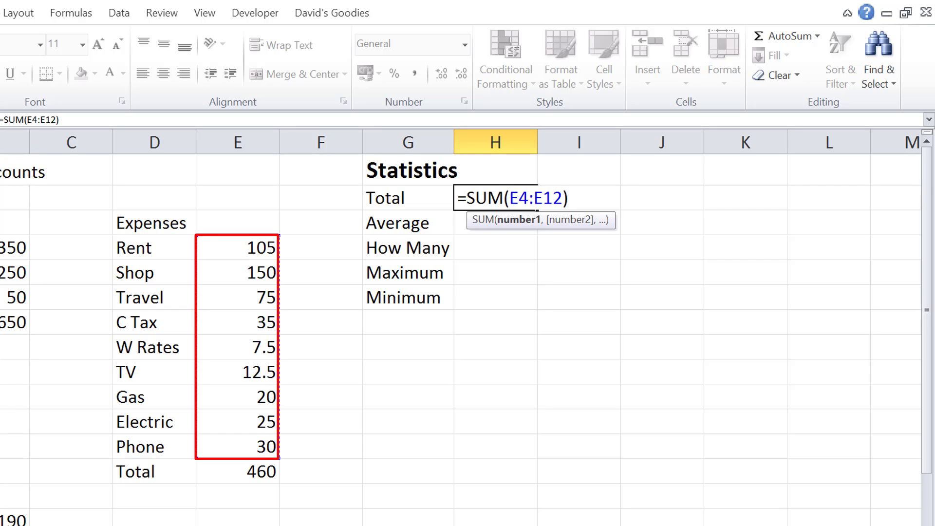
key(ctrl+Return)
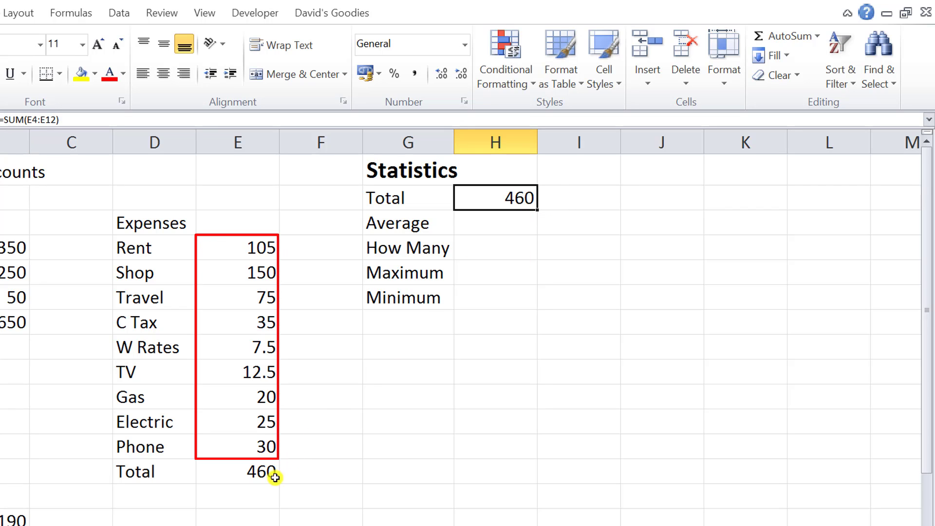
Calculate the Average in H3 with the AutoSum Average function over the expenses E4:E12.
click(503, 223)
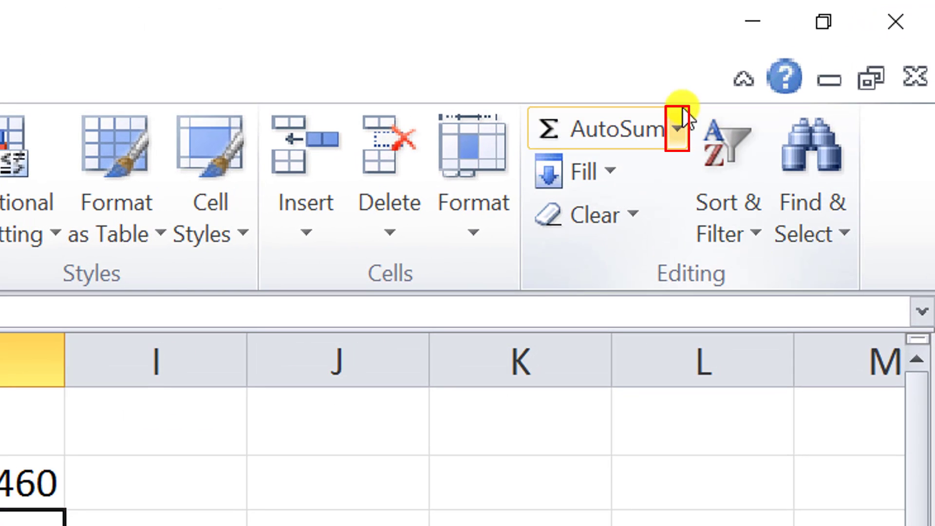
click(679, 135)
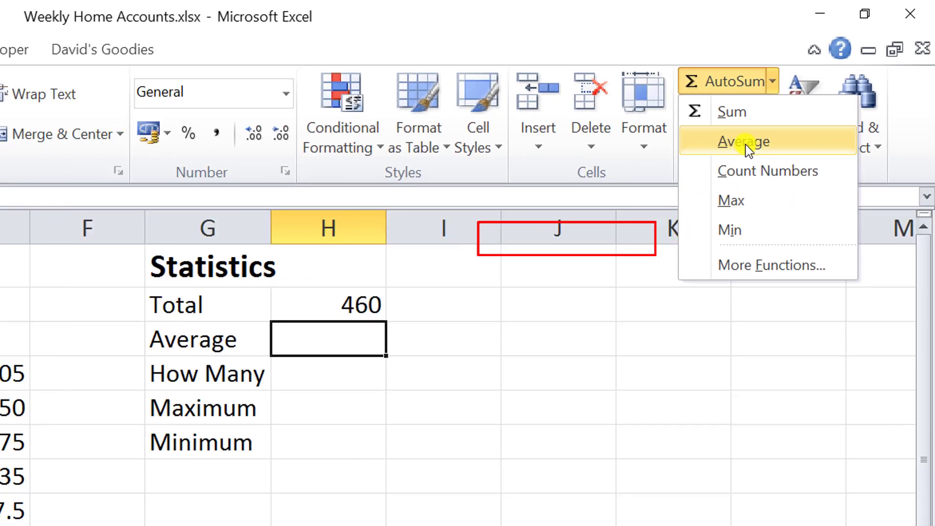
click(635, 229)
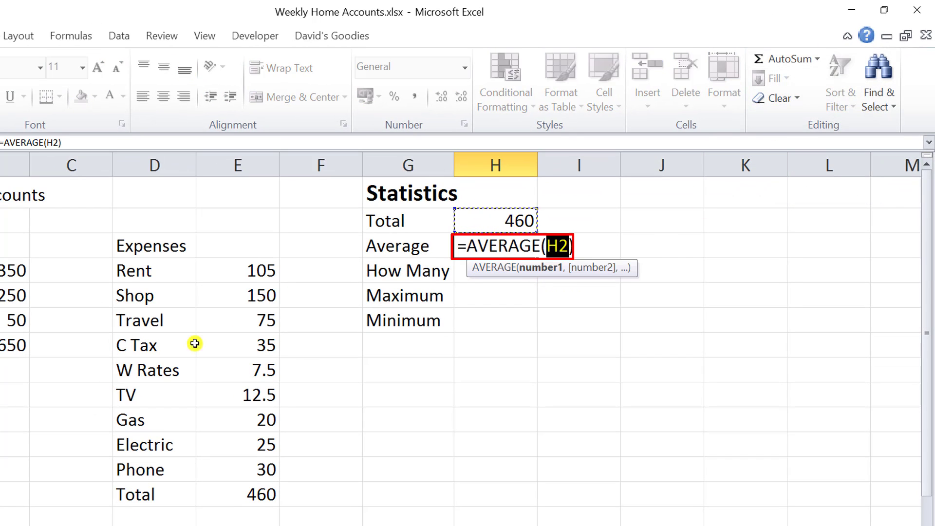
drag(244, 268, 244, 467)
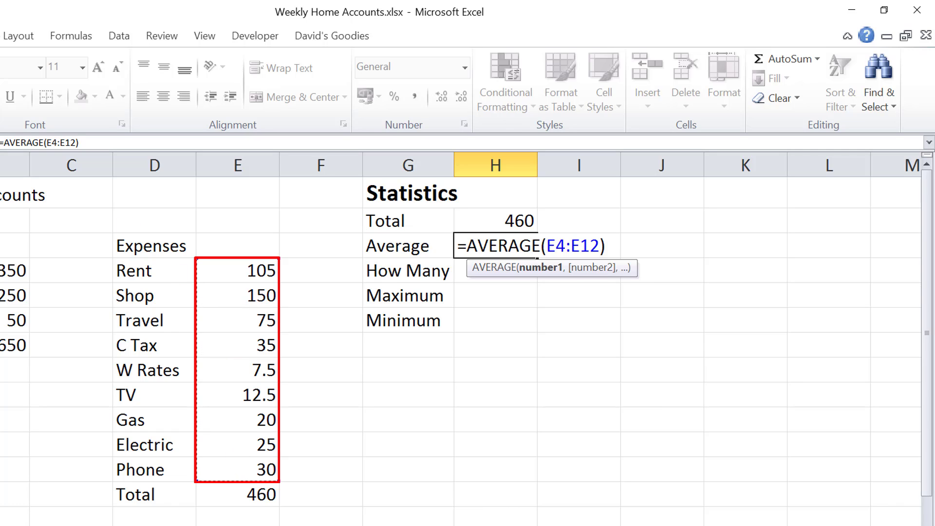
key(ctrl+Return)
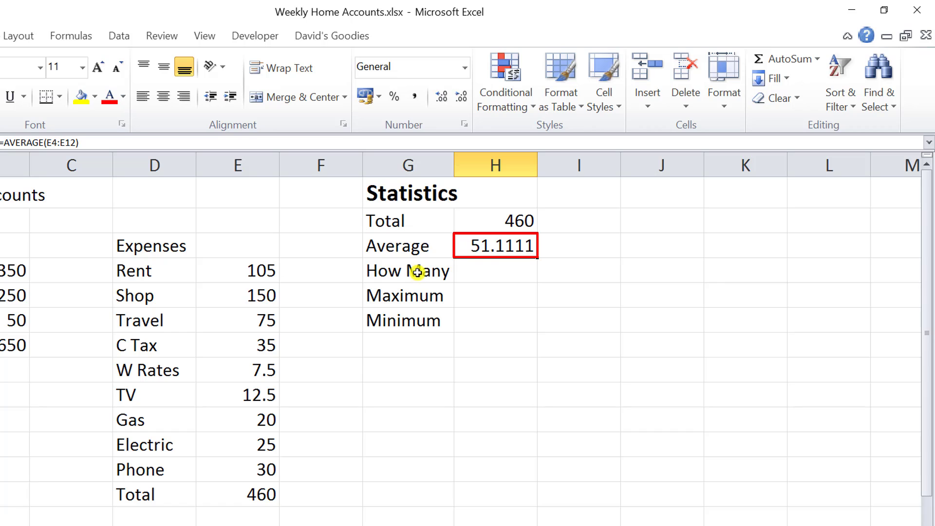
Calculate How Many in H4 with the AutoSum Count Numbers function over the expenses E4:E12.
click(502, 274)
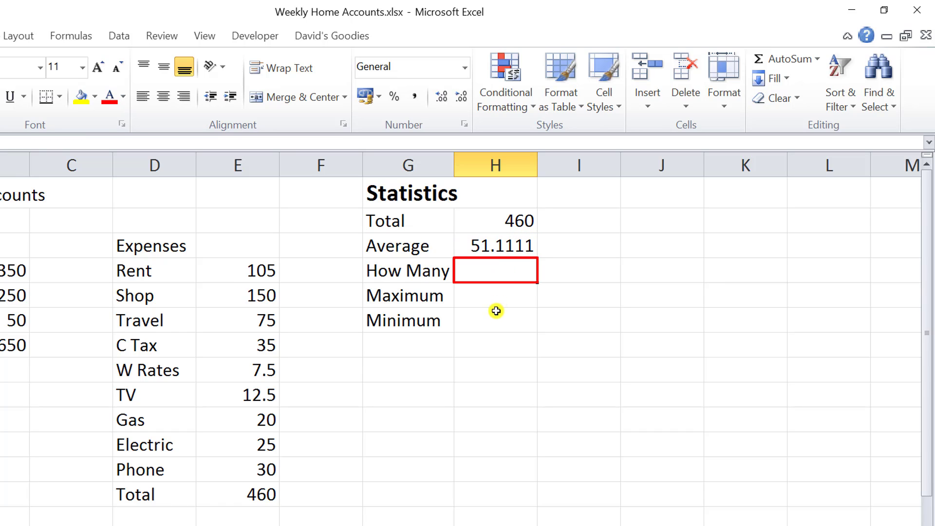
click(817, 61)
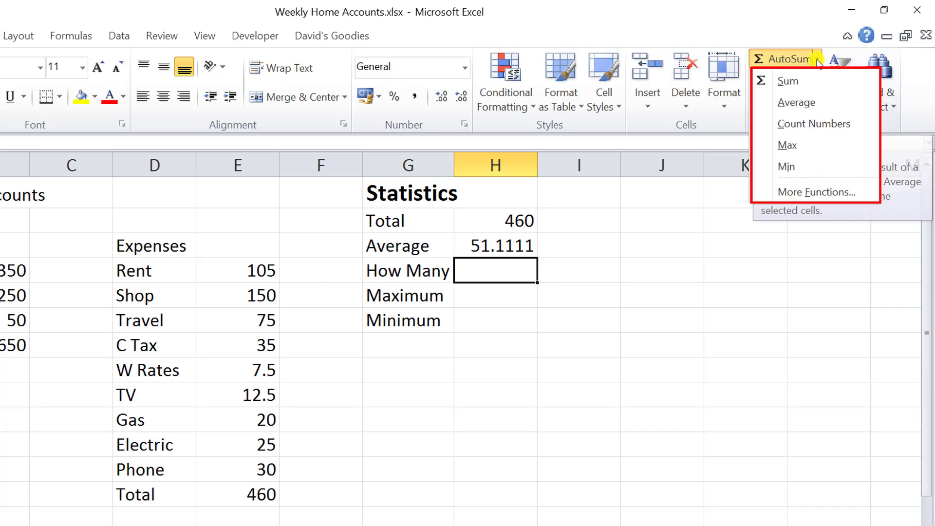
click(811, 124)
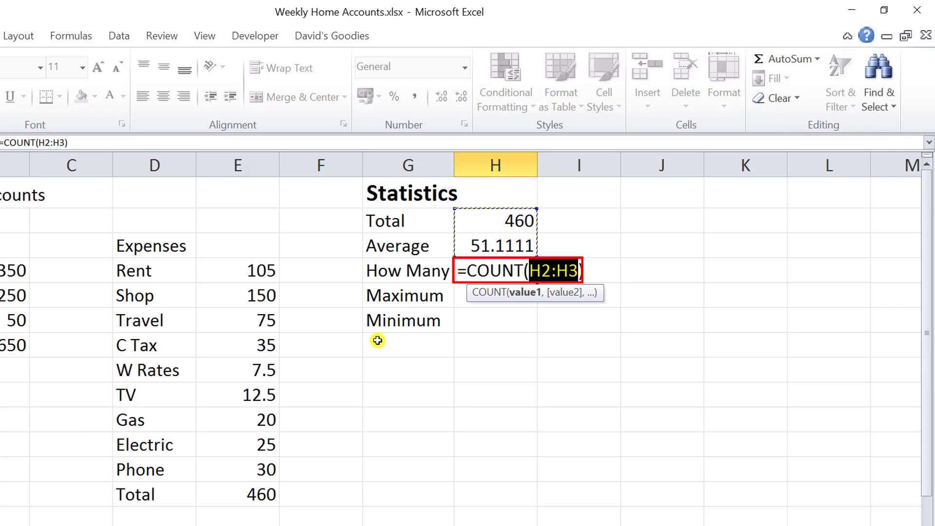
click(249, 274)
drag(250, 274, 248, 467)
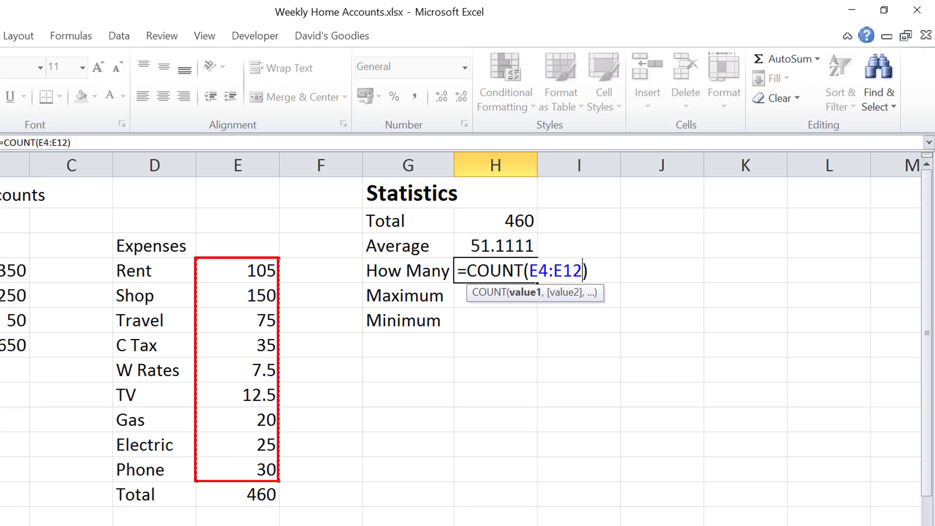
key(ctrl+Return)
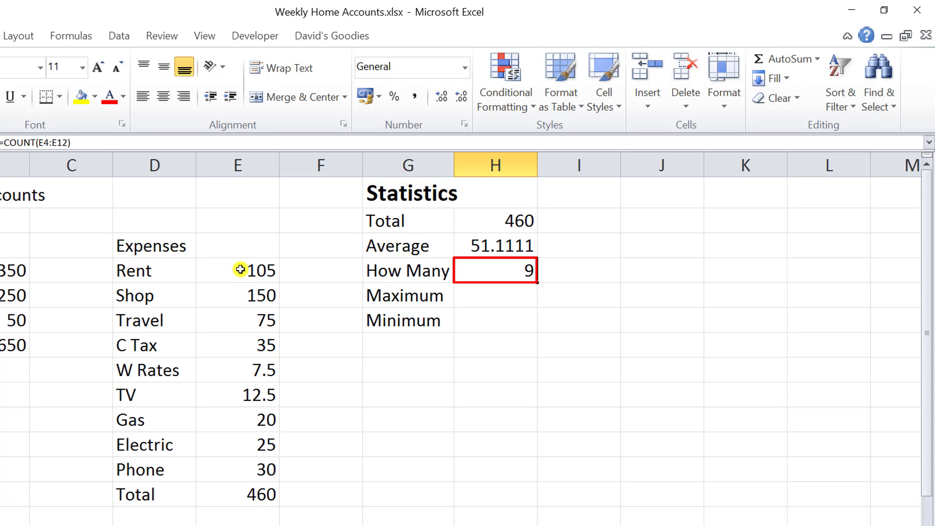
Calculate the Maximum in H5 with the AutoSum Max function over the expenses E4:E12.
drag(240, 270, 235, 459)
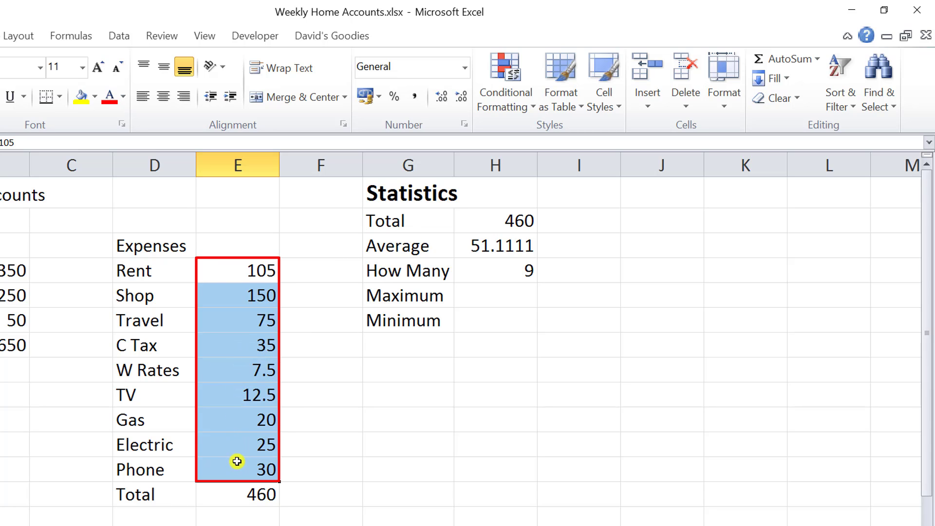
click(490, 297)
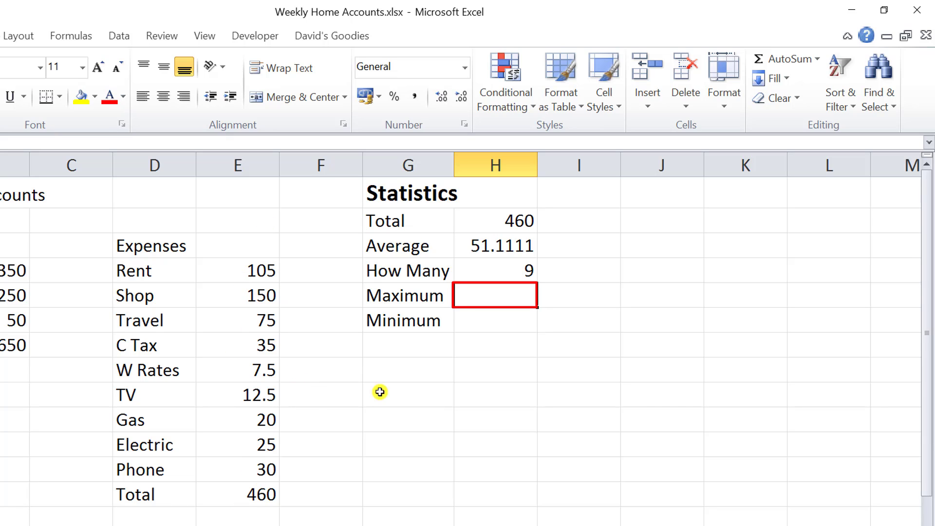
click(819, 60)
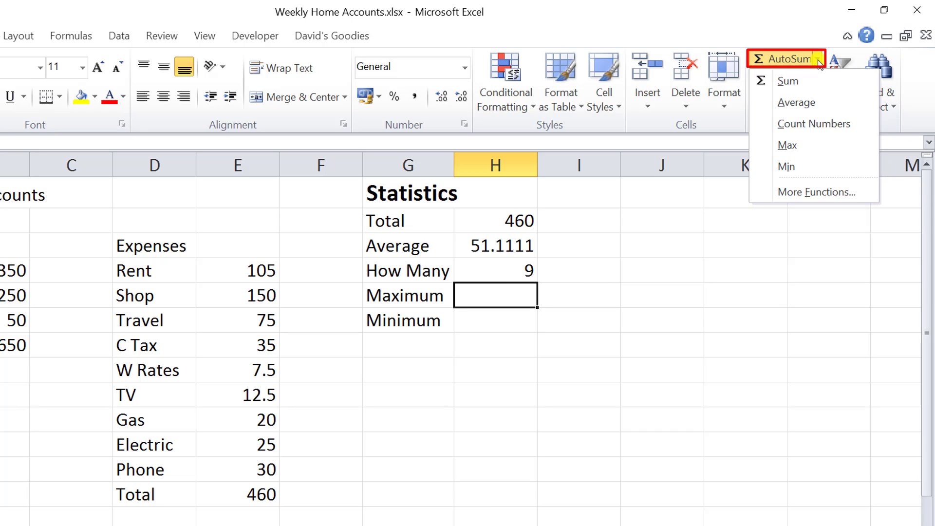
click(788, 147)
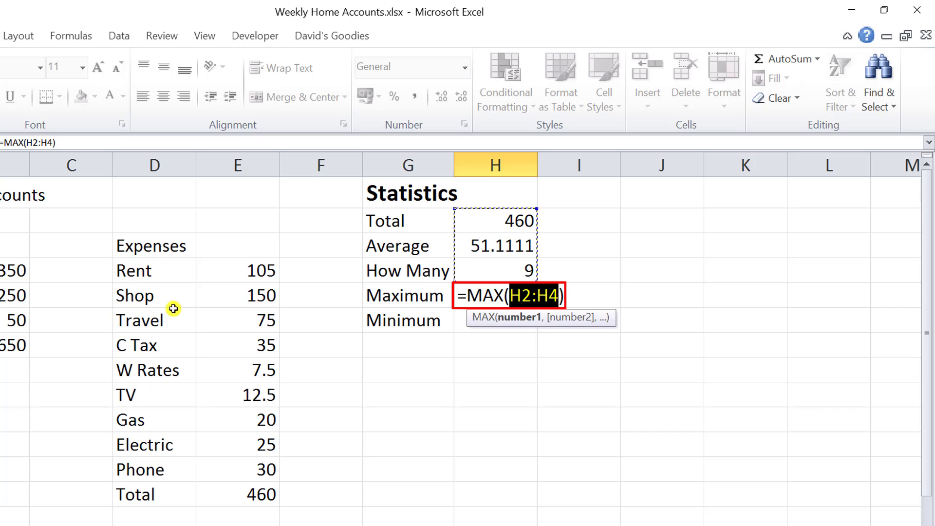
drag(243, 271, 242, 464)
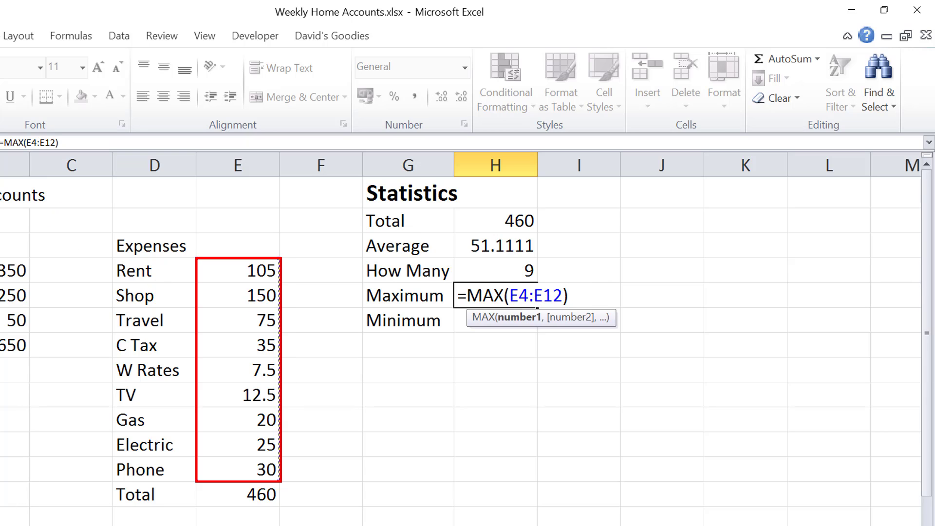
key(ctrl+Return)
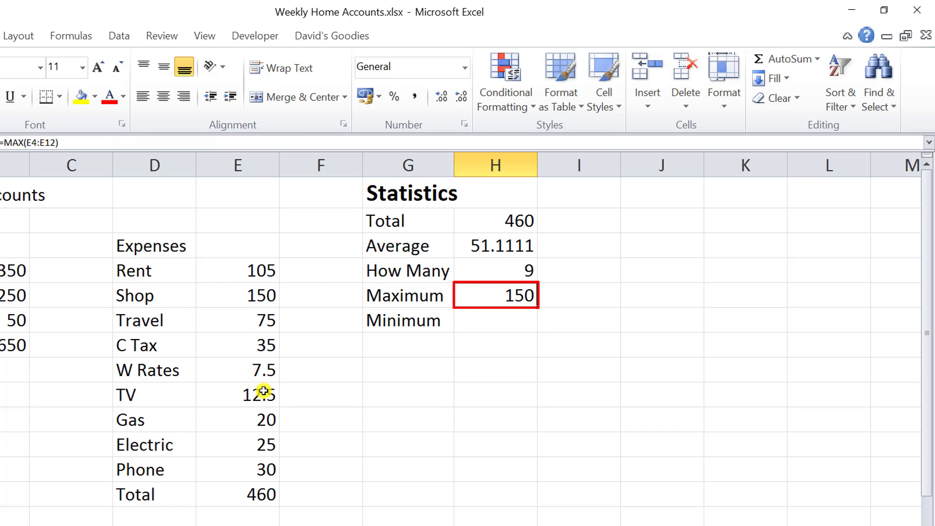
Calculate the Minimum in H6 with the AutoSum Min function over the expenses E4:E12.
click(501, 323)
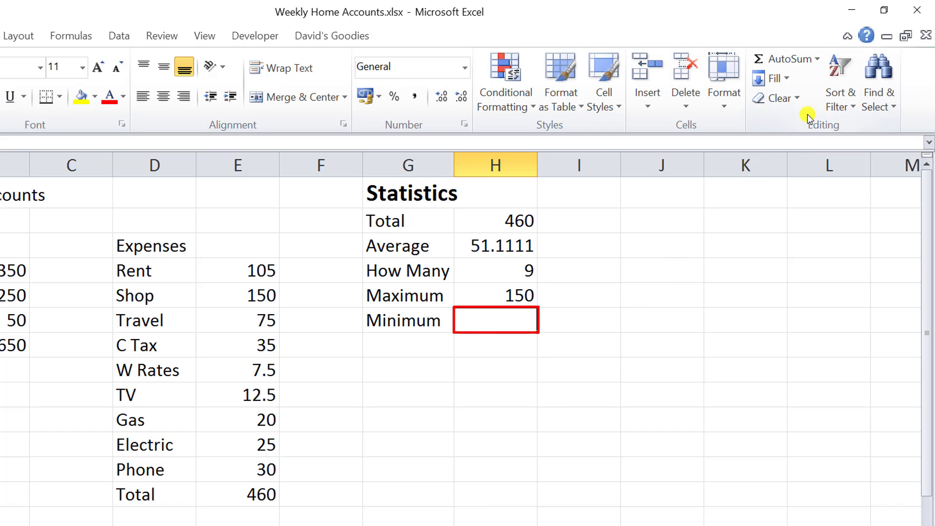
click(818, 59)
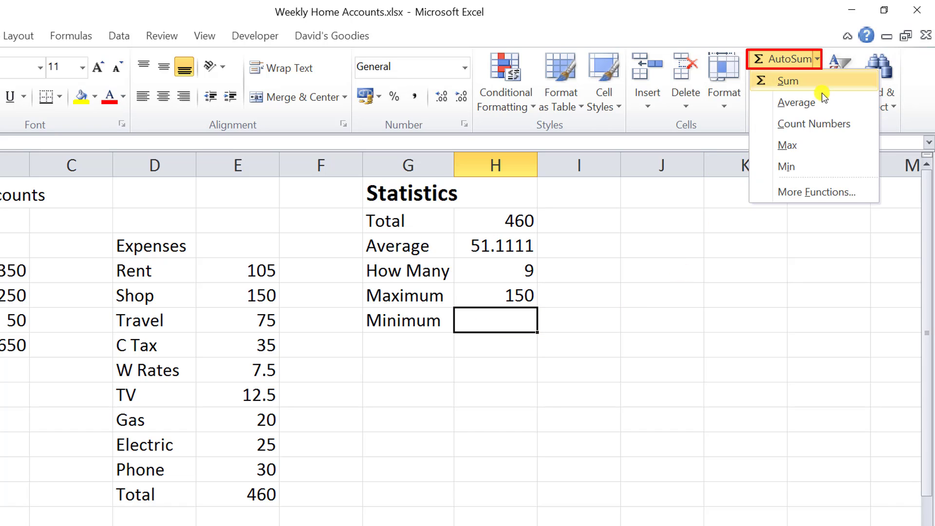
click(793, 167)
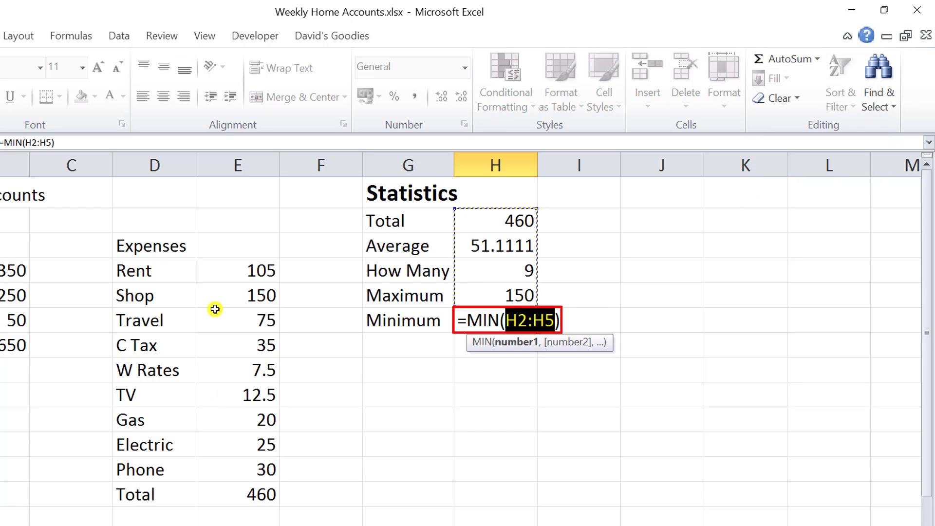
drag(227, 266, 239, 465)
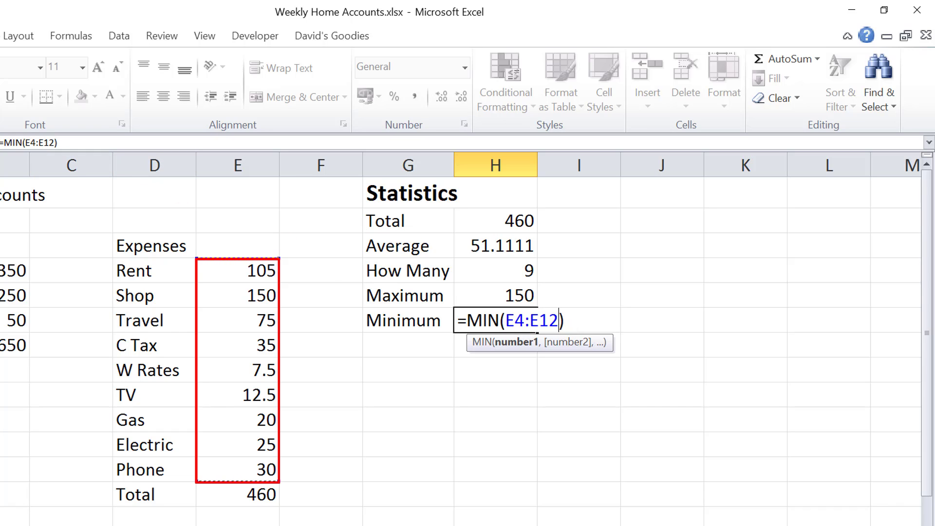
key(ctrl+Return)
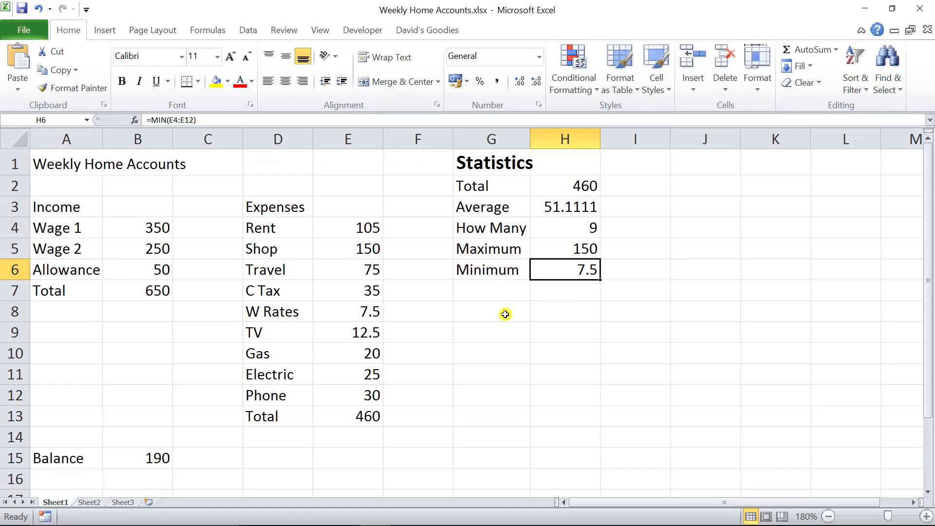
Review the Balance formula in B15, then leave an empty cell below the statistics selected.
click(505, 314)
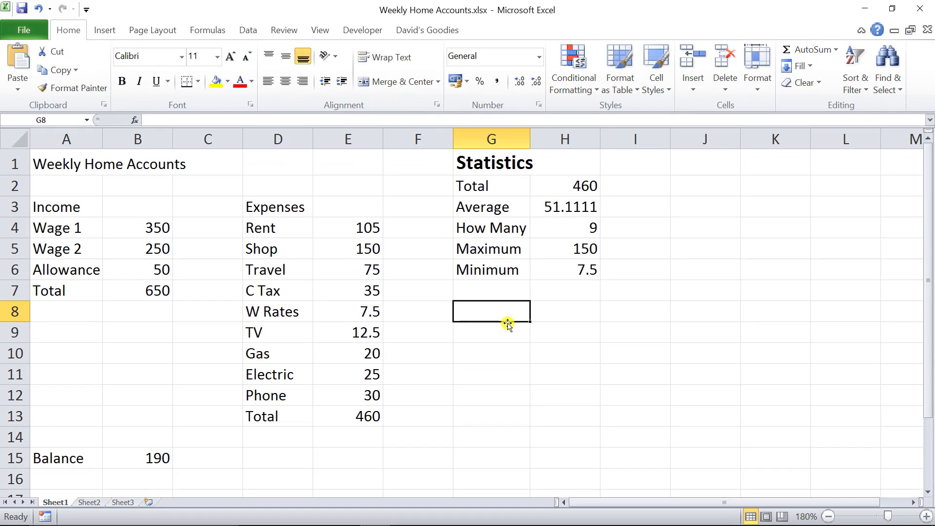
click(139, 465)
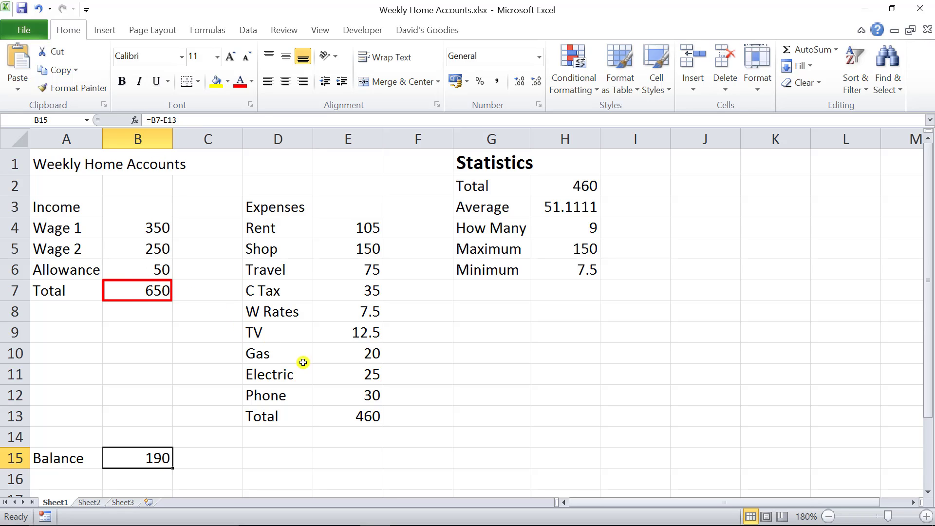
click(502, 339)
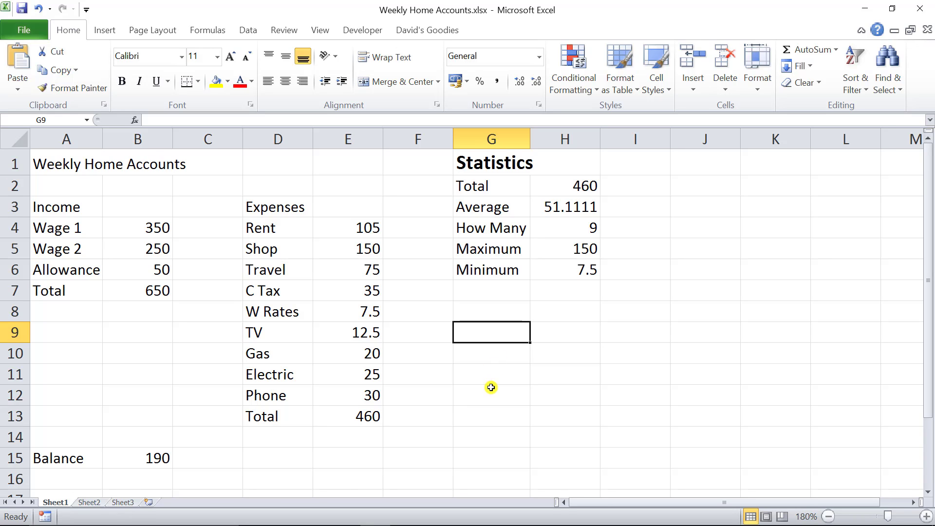